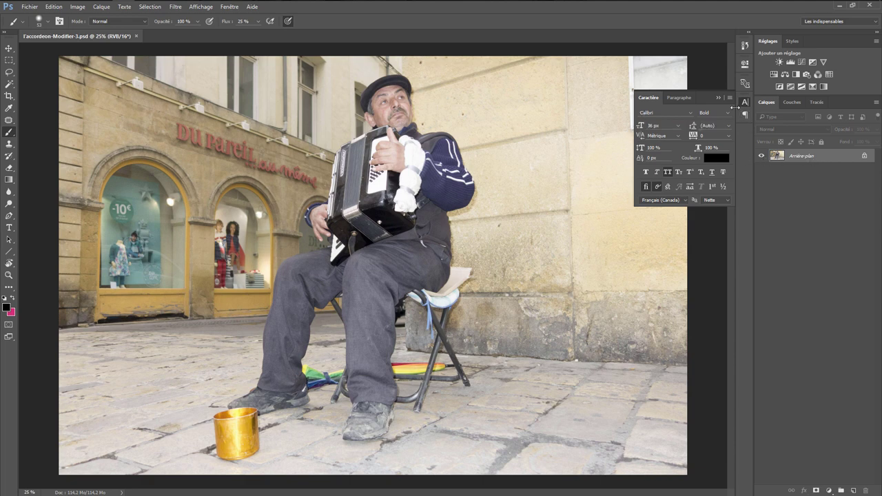
Step: Duplicate the Arrière-plan layer and launch Analog Efex Pro 2 from the Nik Collection
right_click(799, 159)
click(803, 177)
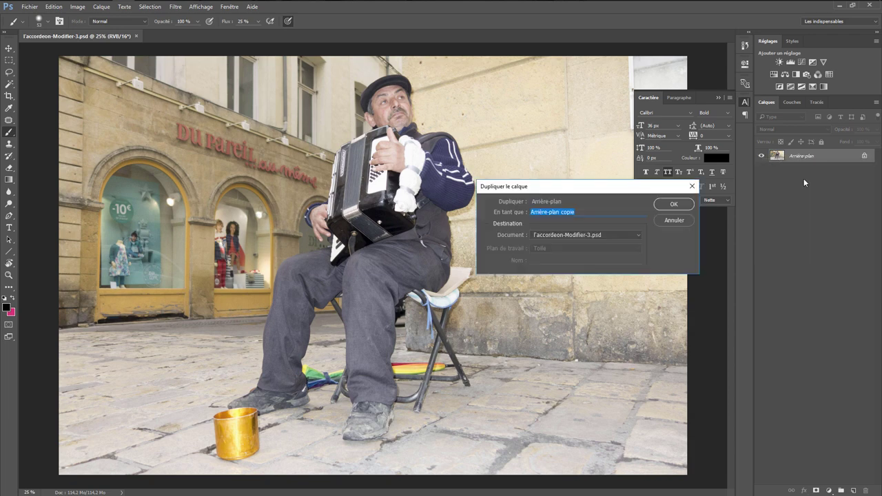
click(684, 204)
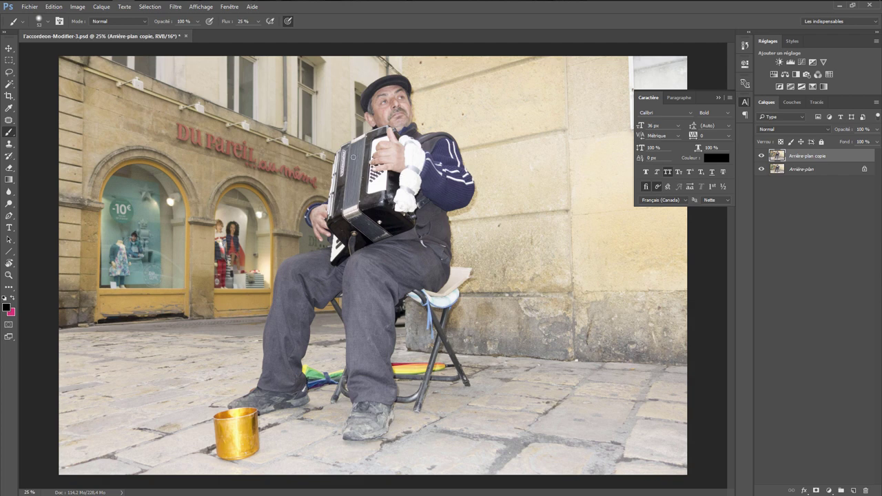
click(175, 7)
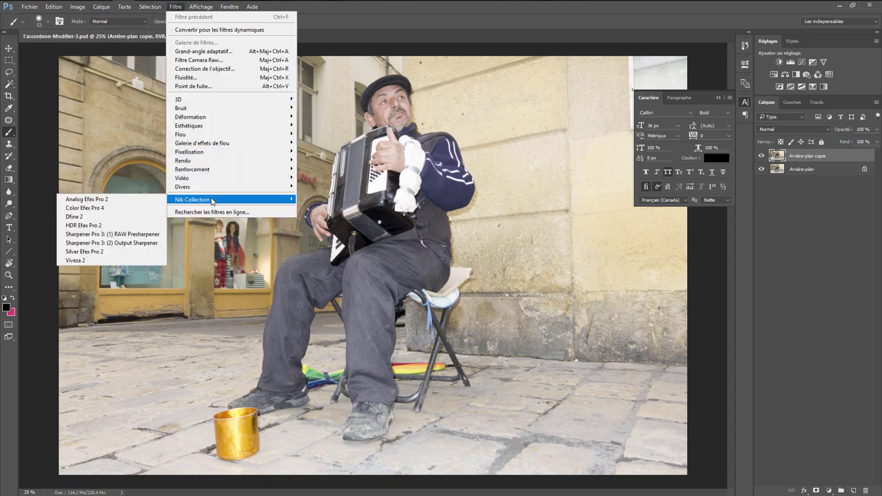
mouse_move(192, 199)
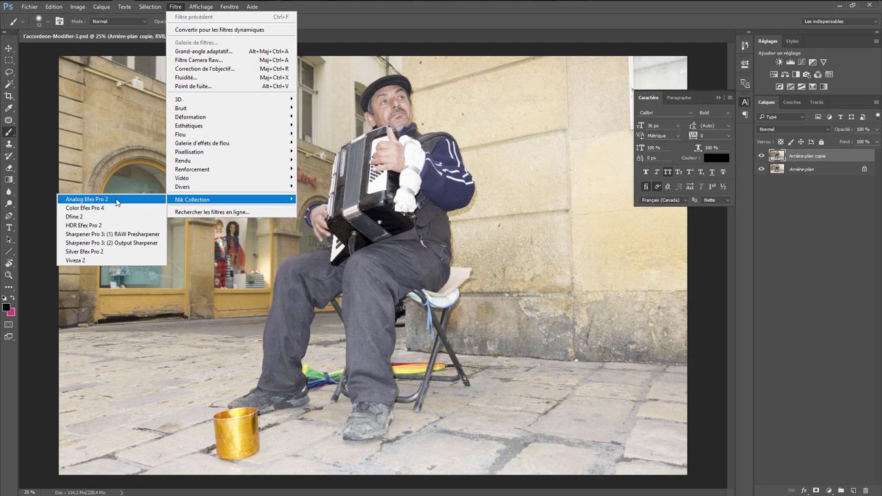
click(116, 200)
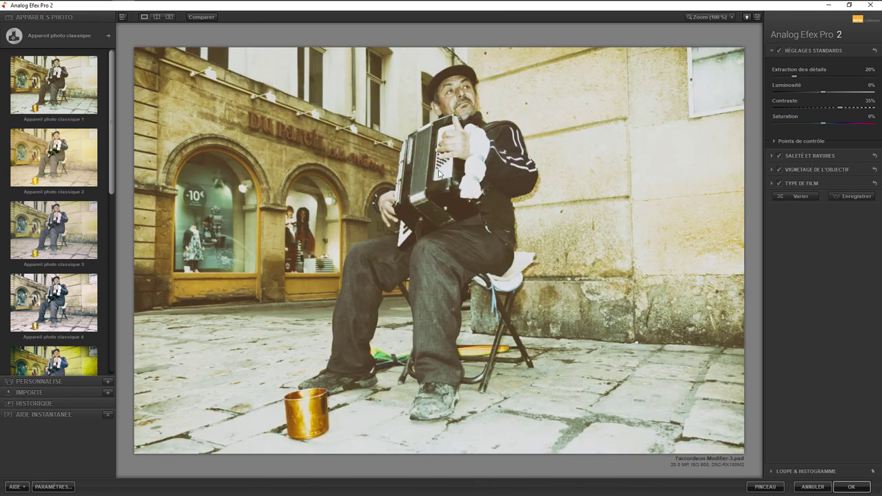
Step: Apply the Noir et blanc 5 preset from the Noir et Blanc camera style
click(100, 37)
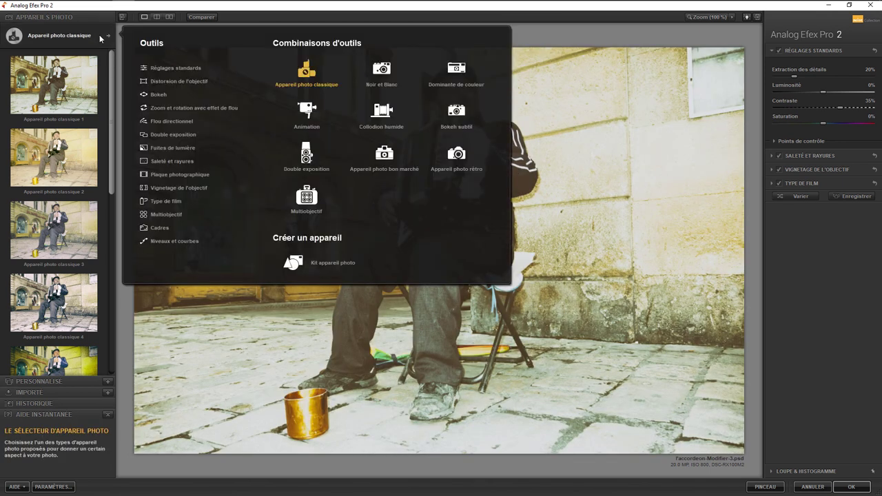
click(380, 78)
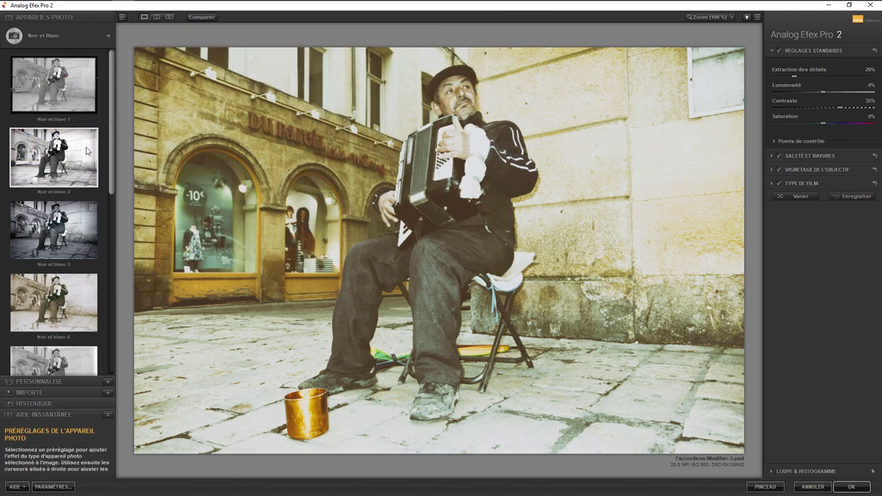
click(86, 151)
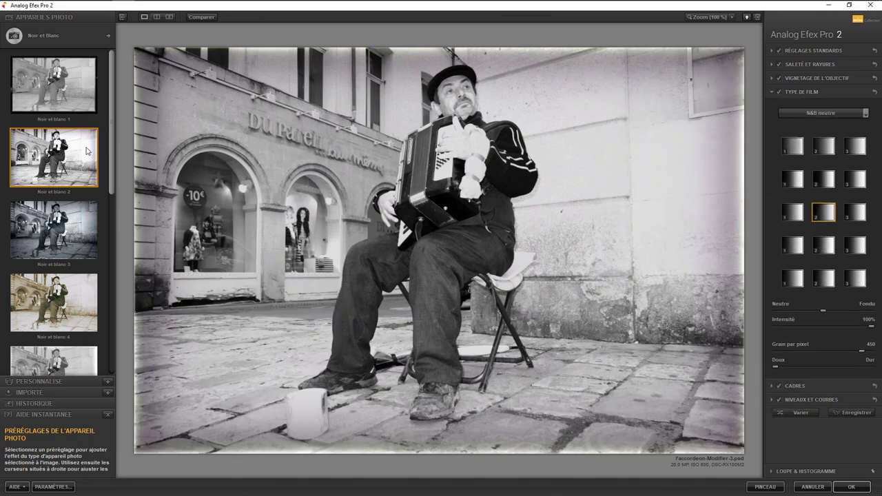
click(73, 353)
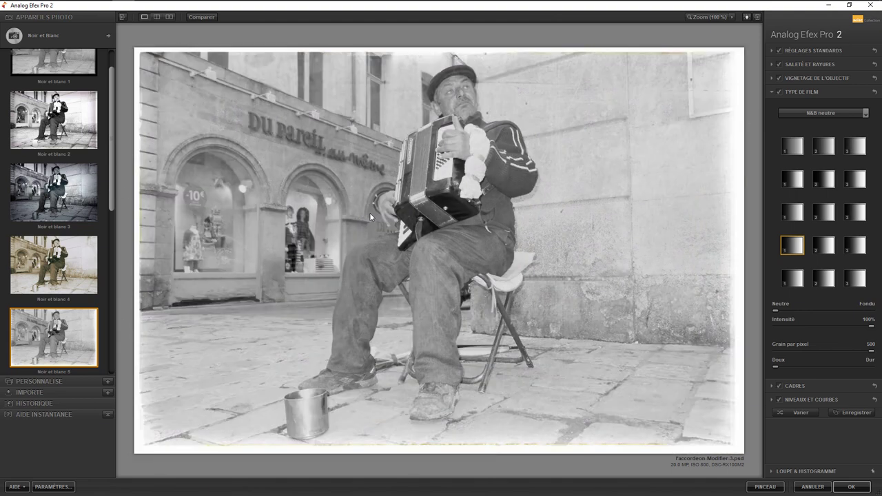
Step: Lower Luminosité and add a heavier Rayures dirt texture at -100% intensity
click(770, 50)
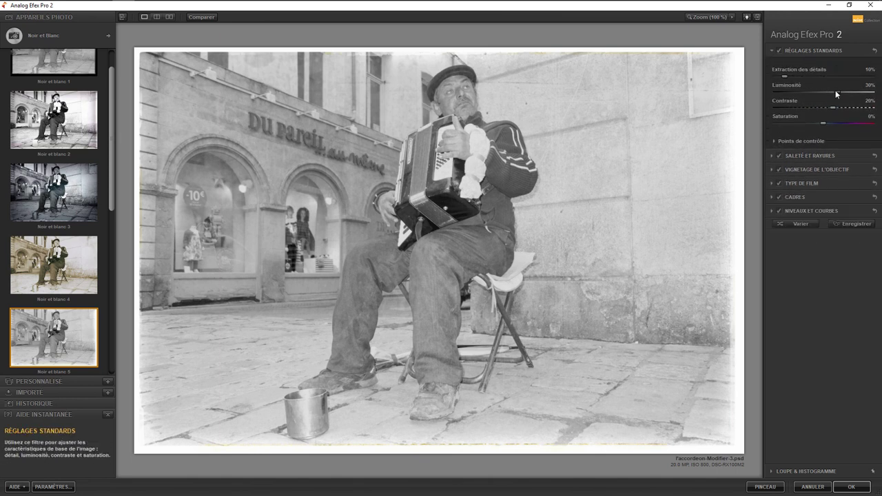
mouse_move(838, 91)
mouse_down()
mouse_move(803, 93)
mouse_move(828, 91)
mouse_up()
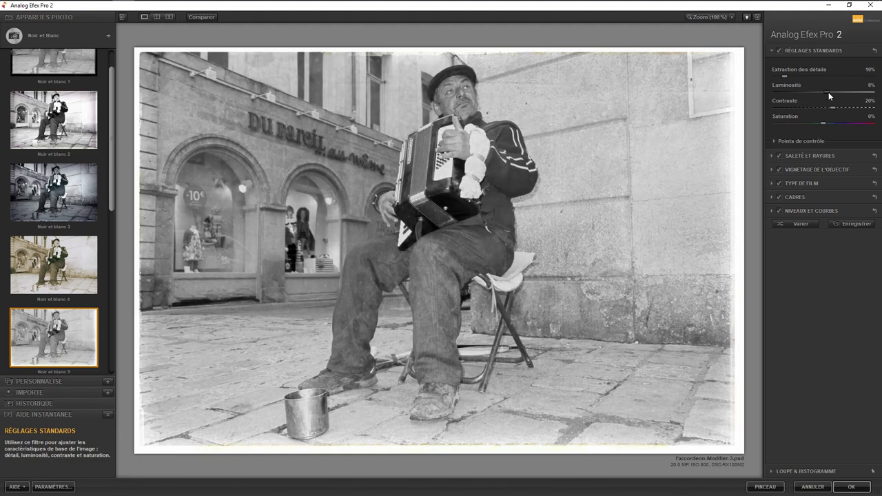
click(771, 155)
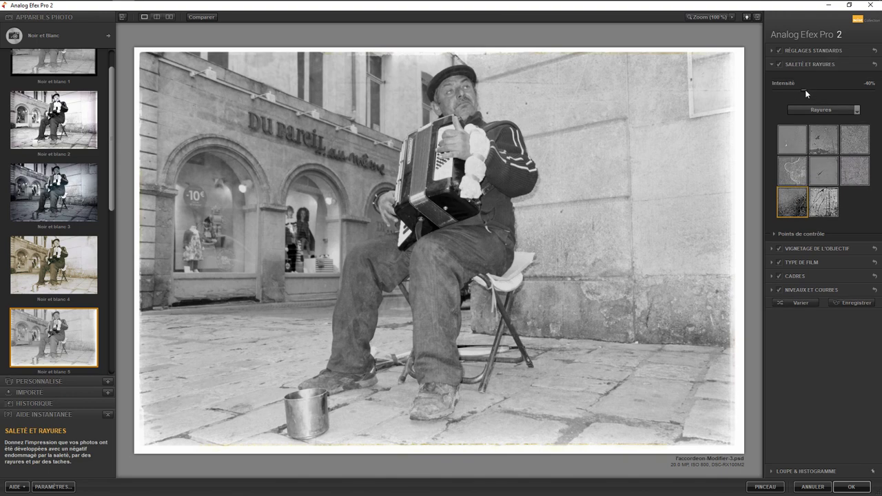
mouse_move(804, 90)
mouse_down()
mouse_move(763, 92)
mouse_move(872, 94)
mouse_move(772, 96)
mouse_up()
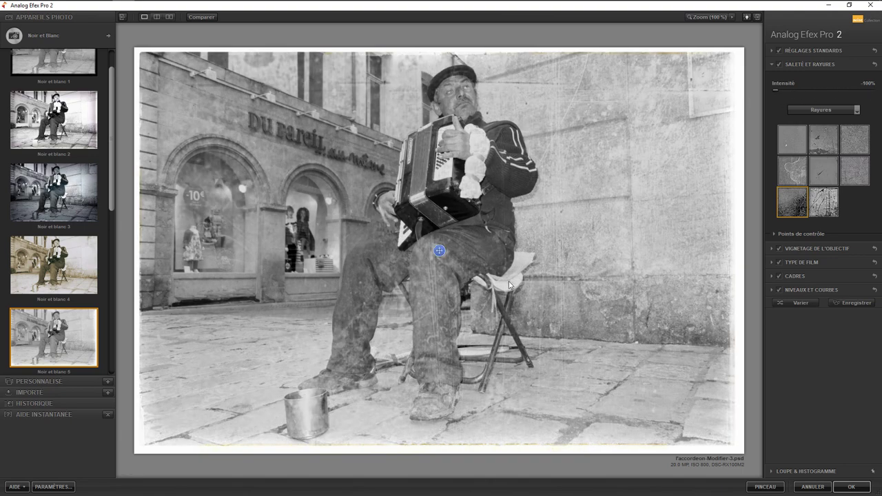
click(791, 173)
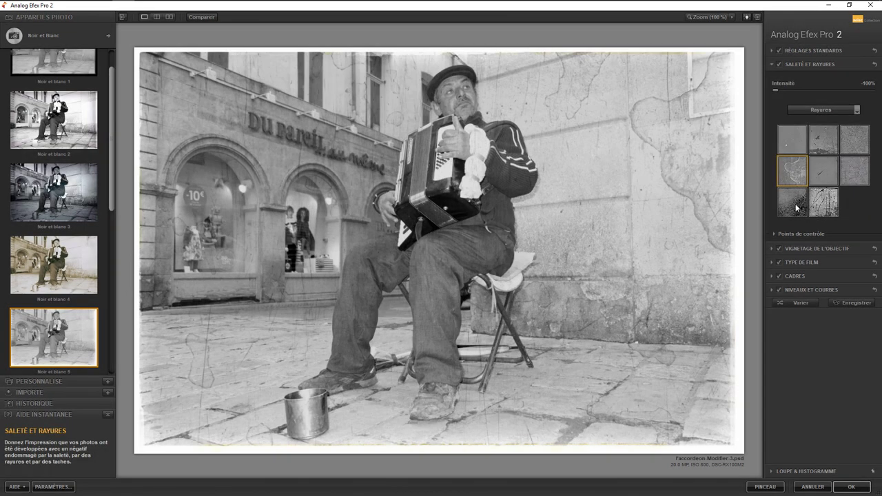
click(795, 206)
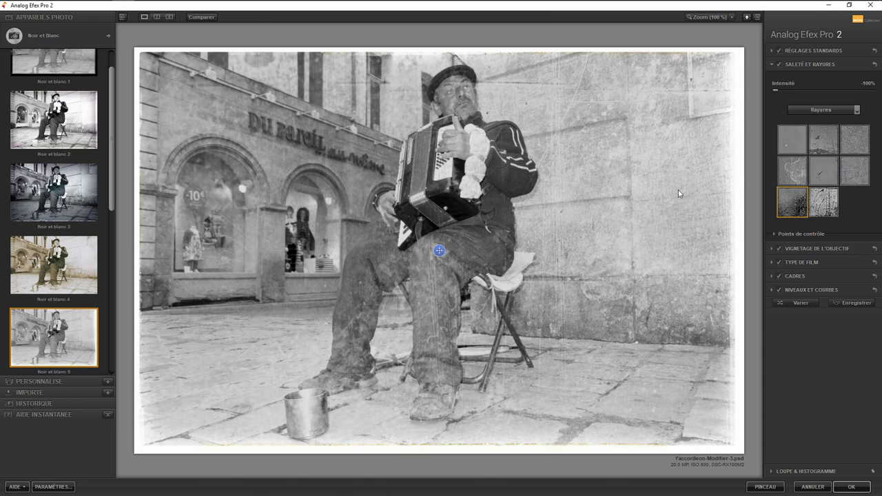
click(771, 248)
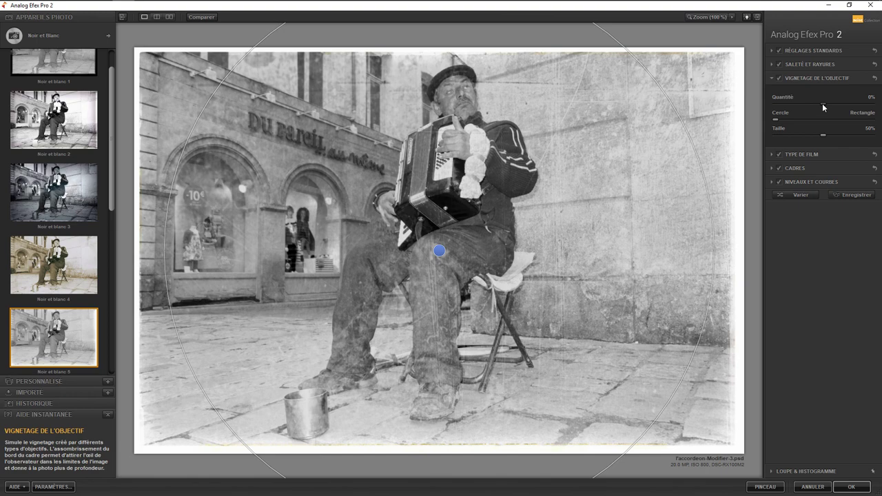
Step: Set lens vignetting Quantité to -59% with a more rectangular shape
mouse_move(821, 104)
mouse_down()
mouse_move(786, 104)
mouse_move(795, 107)
mouse_up()
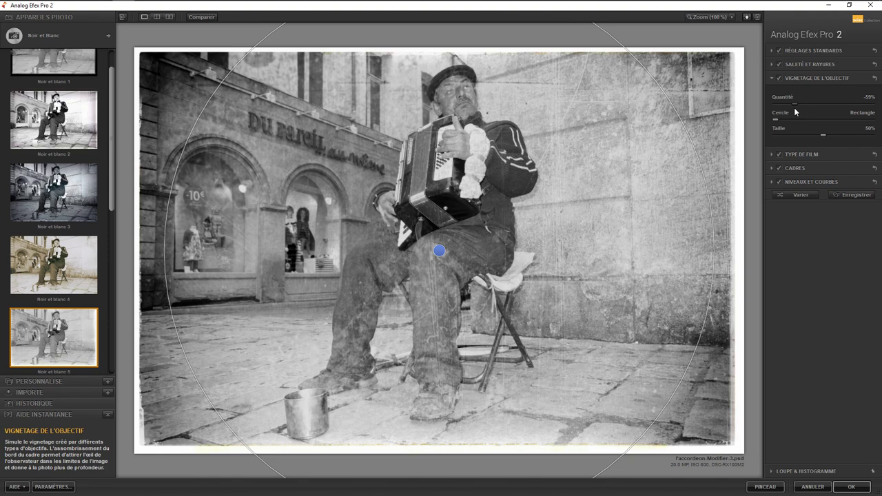
drag(775, 119, 815, 118)
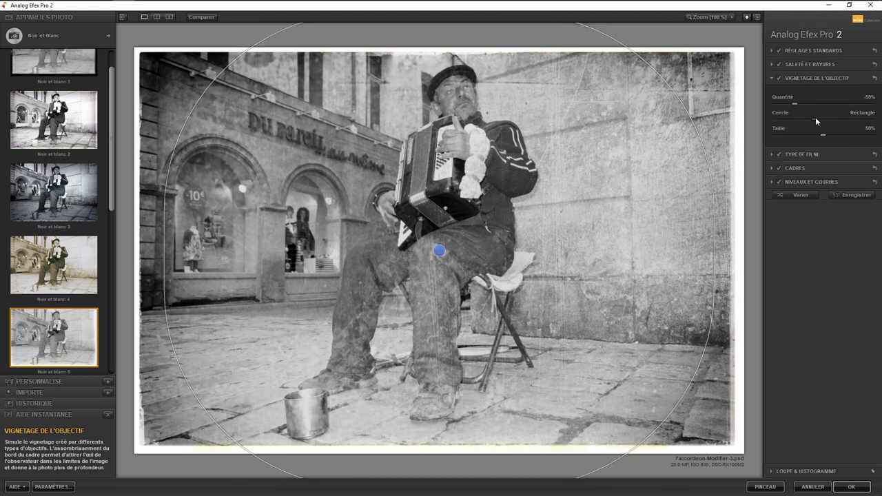
click(770, 152)
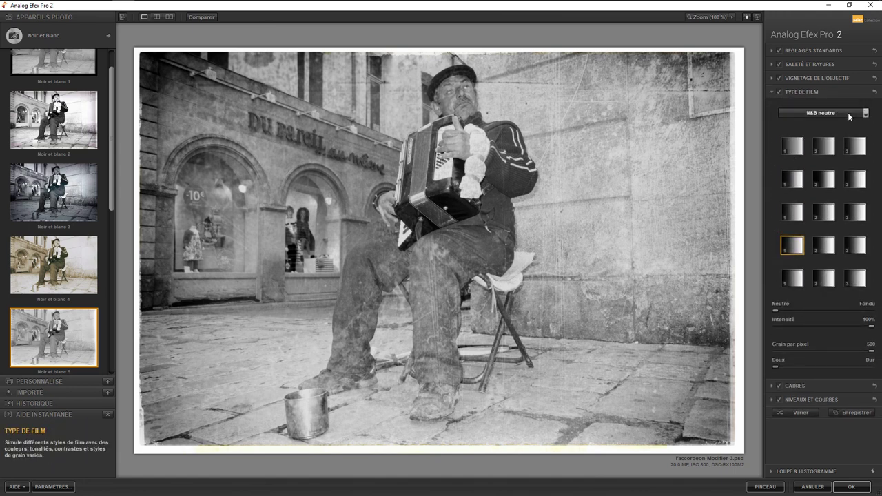
Step: Preview the Chaud warm film looks, then return to the N&B neutre film family
click(849, 114)
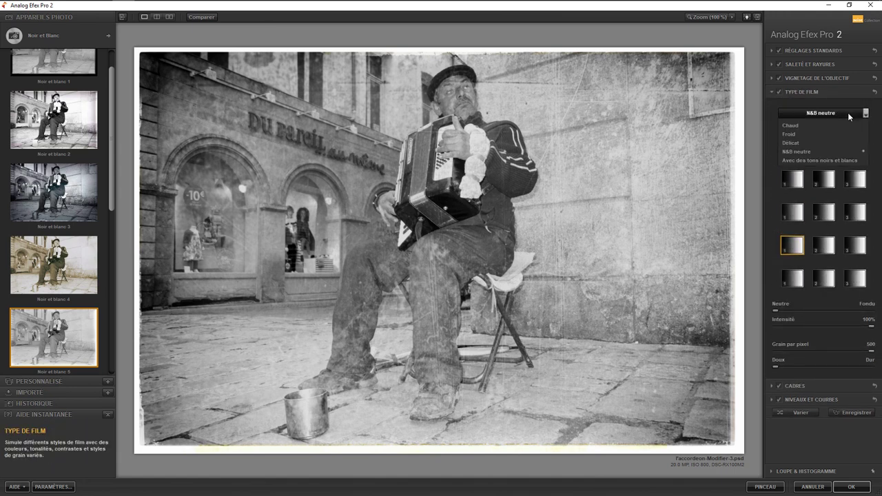
click(807, 125)
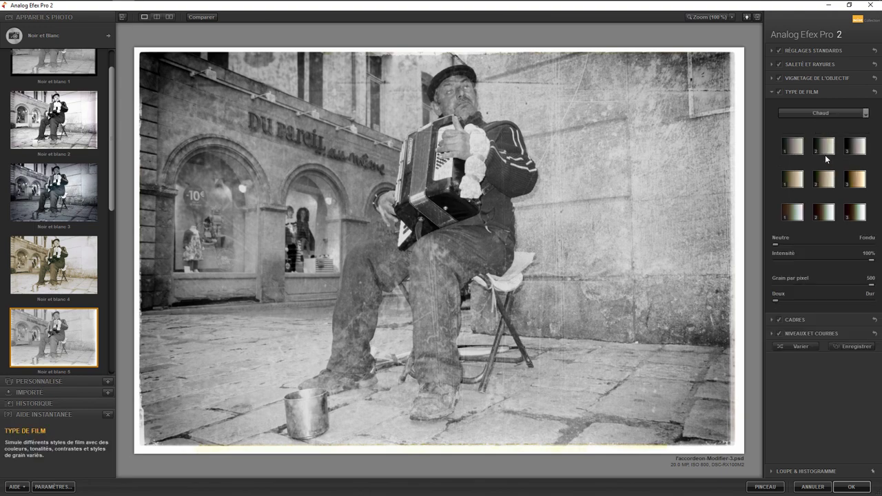
click(794, 149)
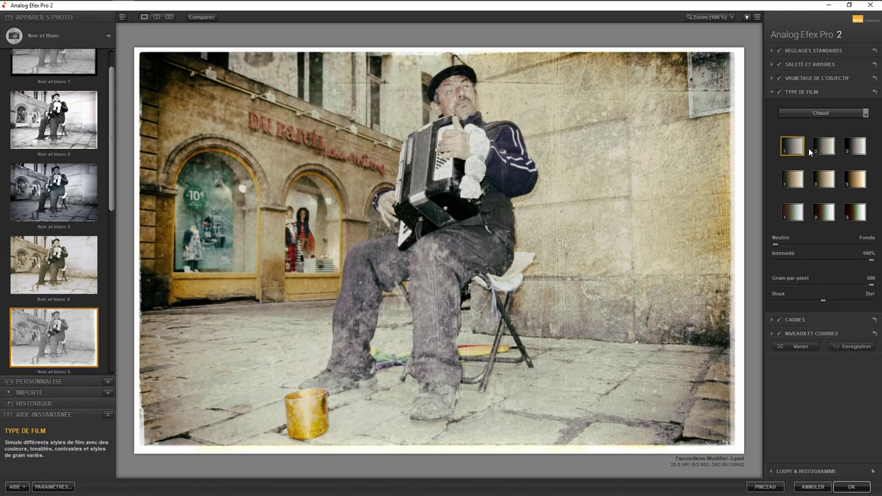
click(826, 151)
click(854, 152)
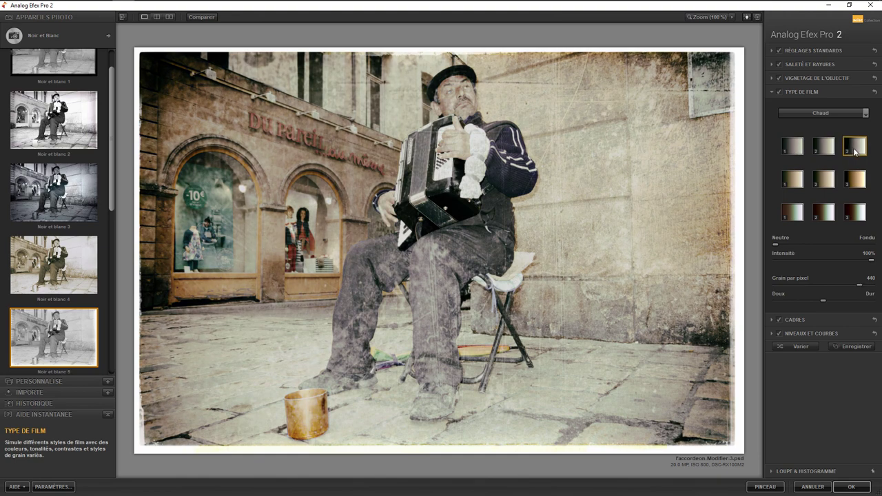
click(858, 114)
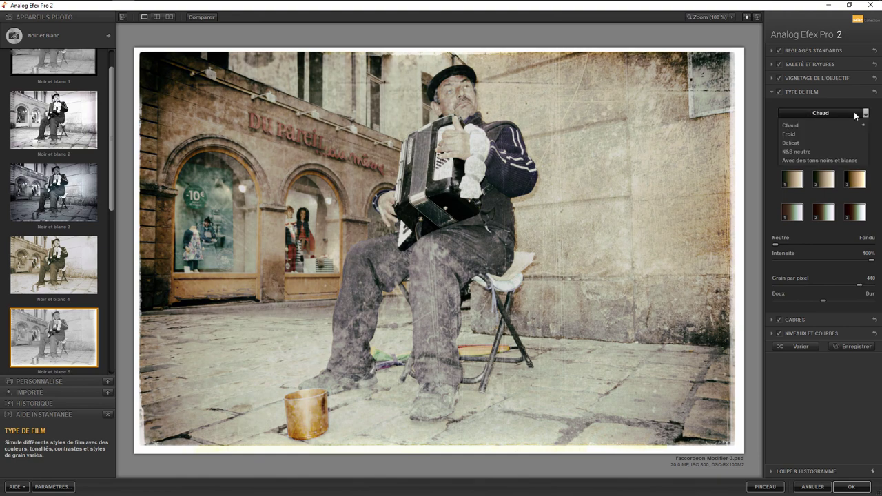
click(814, 151)
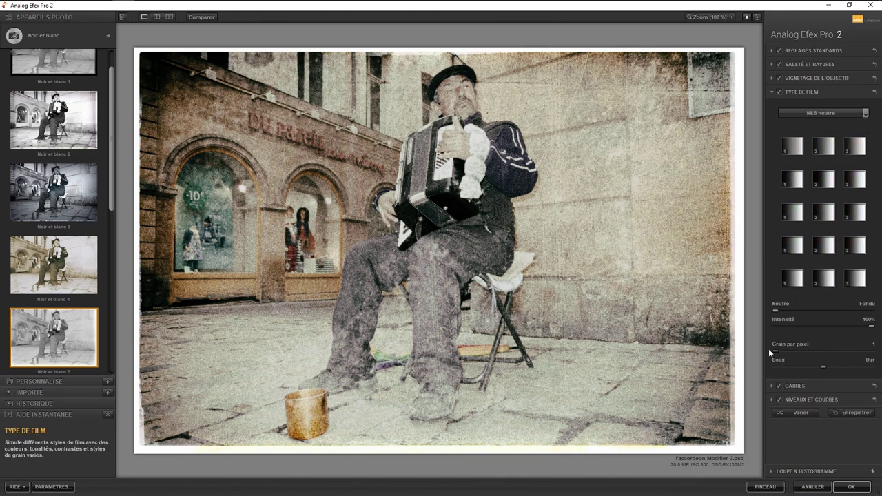
Step: Set grain per pixel to 467 and settle on the row 1 column 2 N&B neutre film
drag(768, 349, 826, 350)
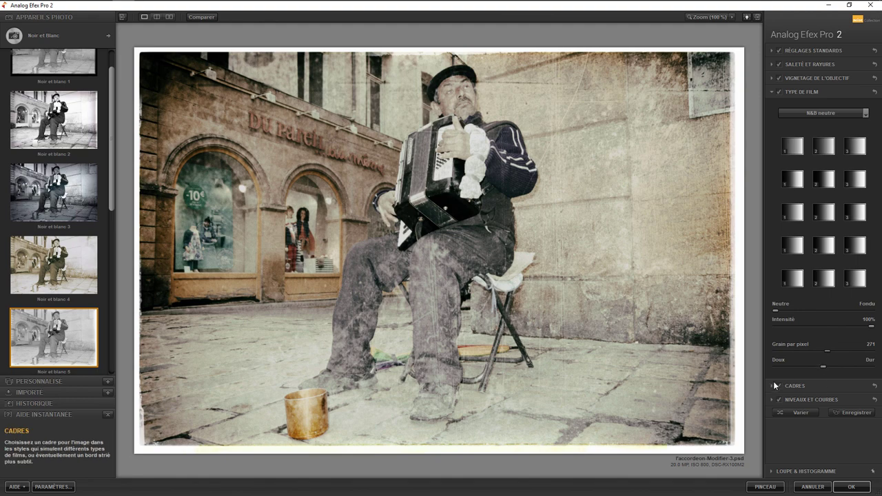
click(821, 182)
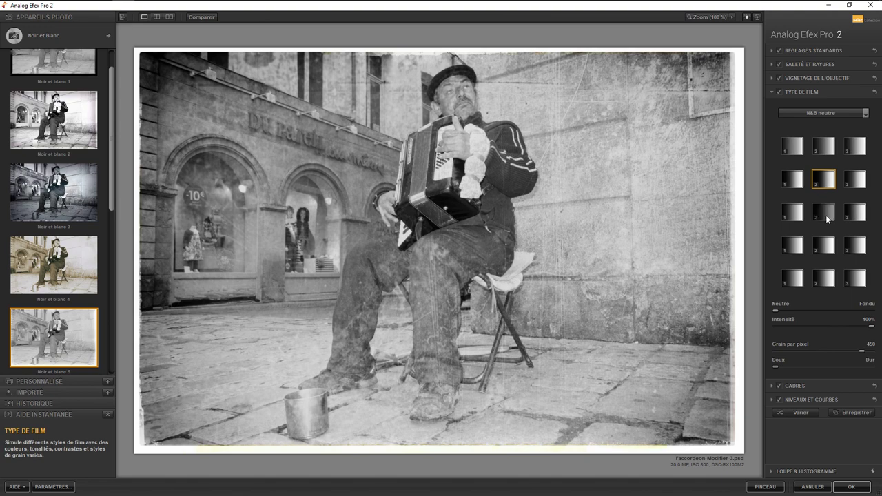
click(824, 215)
click(821, 147)
click(828, 215)
click(792, 179)
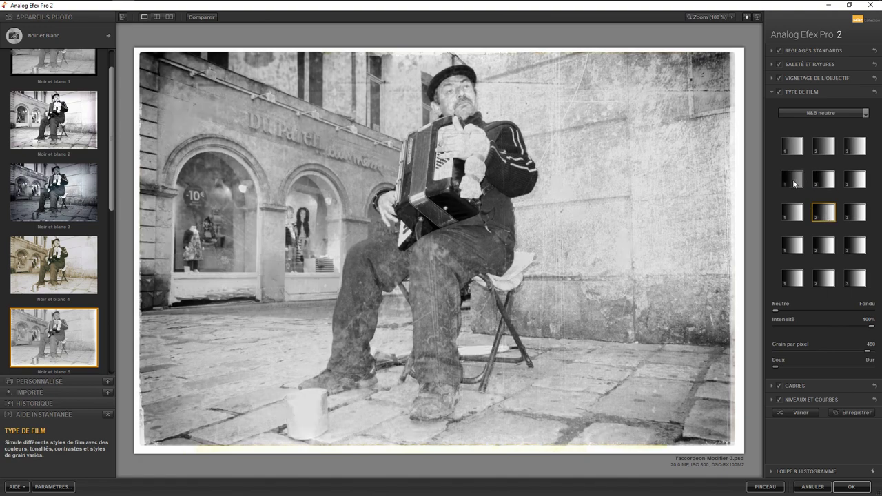
click(856, 180)
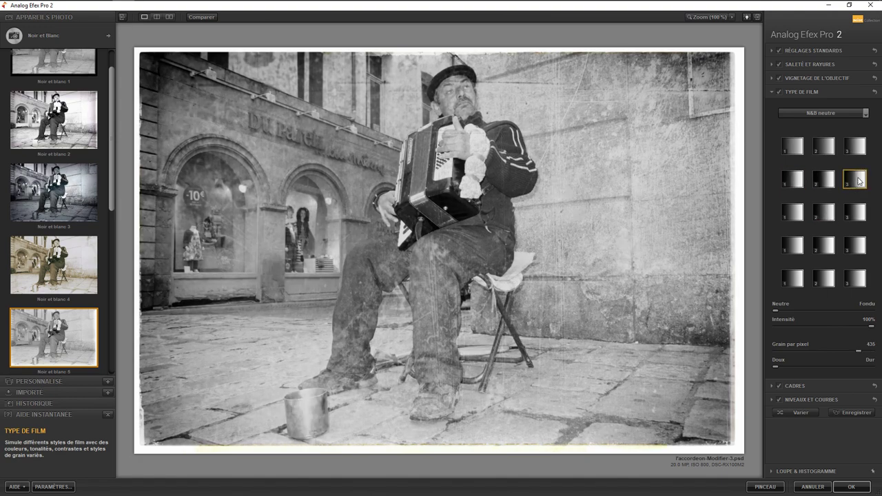
click(856, 149)
click(852, 216)
click(824, 247)
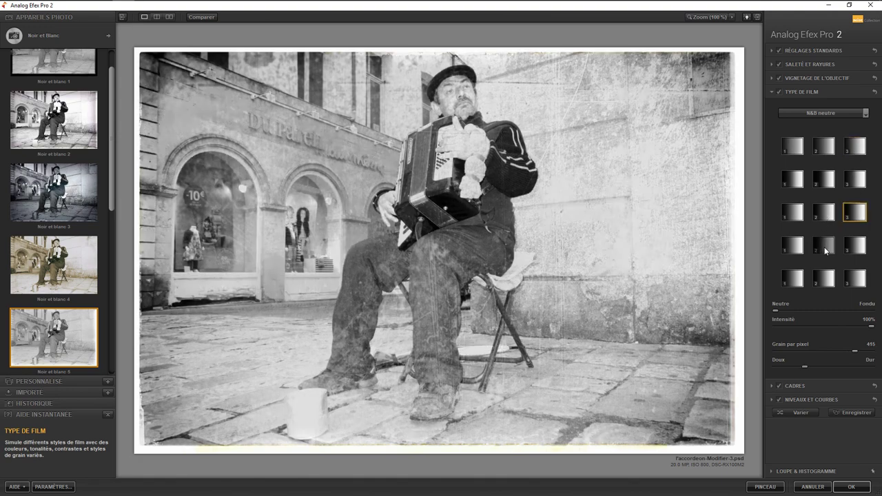
click(825, 146)
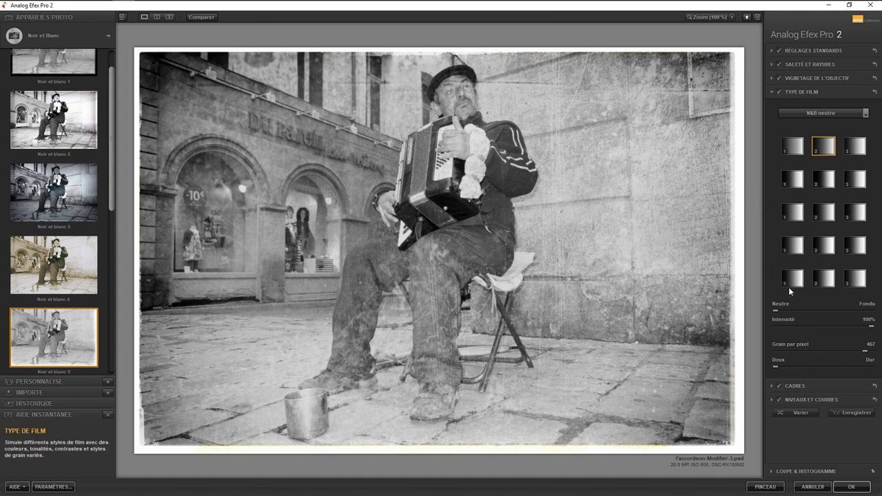
Step: Apply the row 3 column 3 dark ragged Blanc frame and scale it to 72%
click(772, 385)
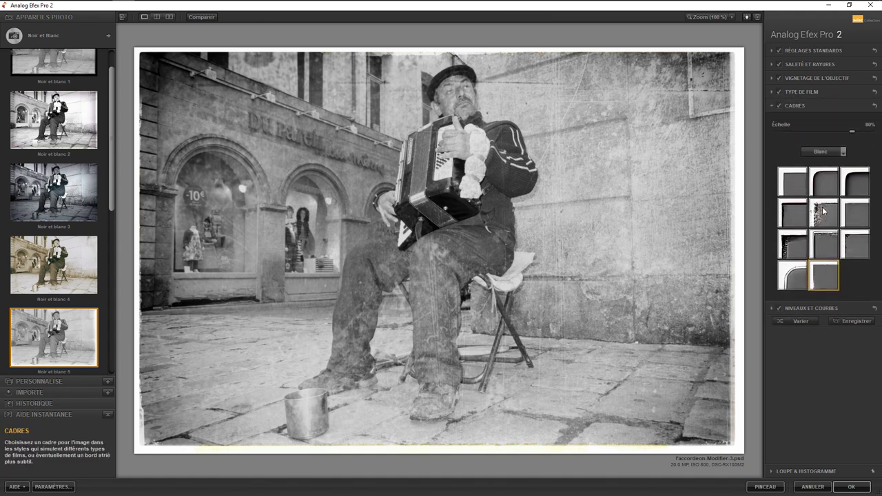
click(825, 215)
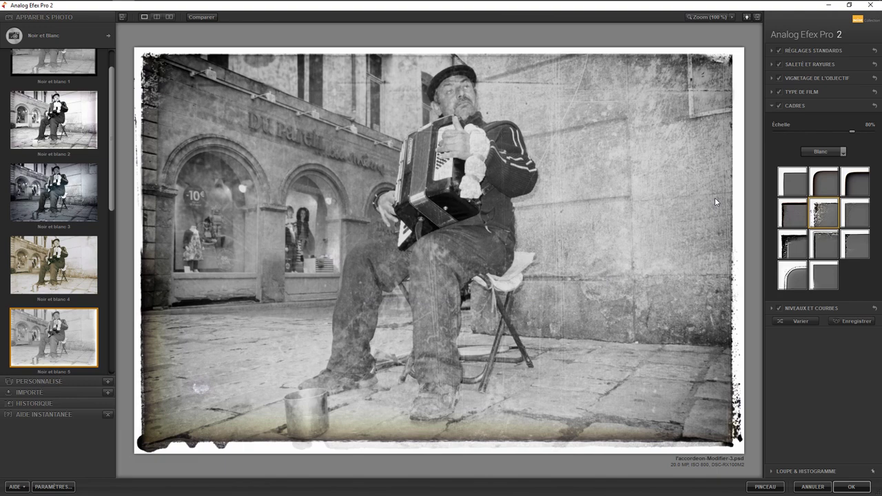
click(825, 241)
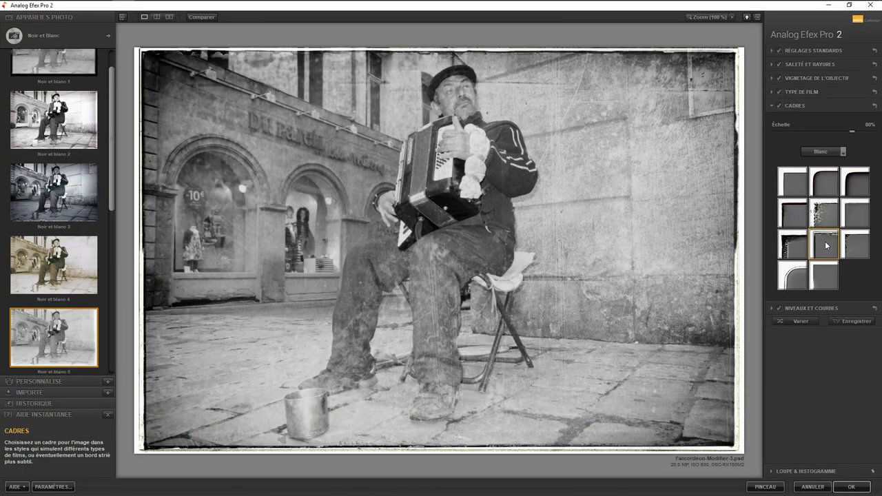
click(846, 246)
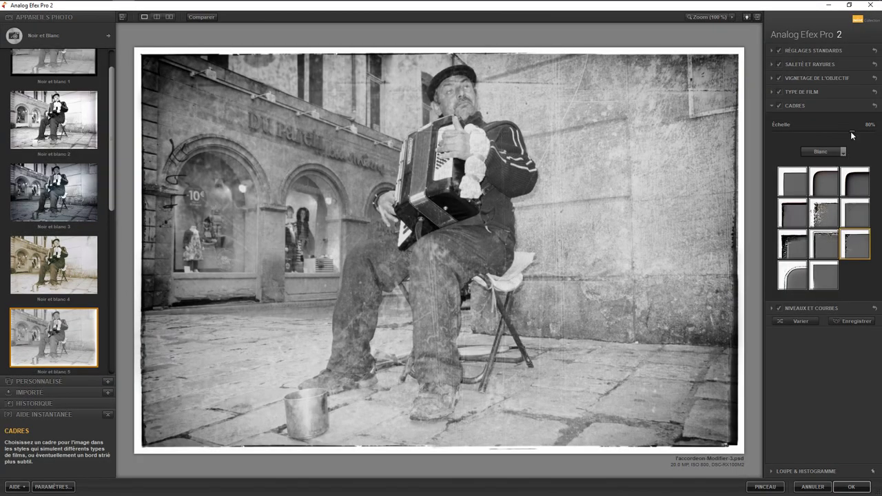
mouse_move(850, 131)
mouse_down()
mouse_move(830, 131)
mouse_move(869, 136)
mouse_move(843, 133)
mouse_up()
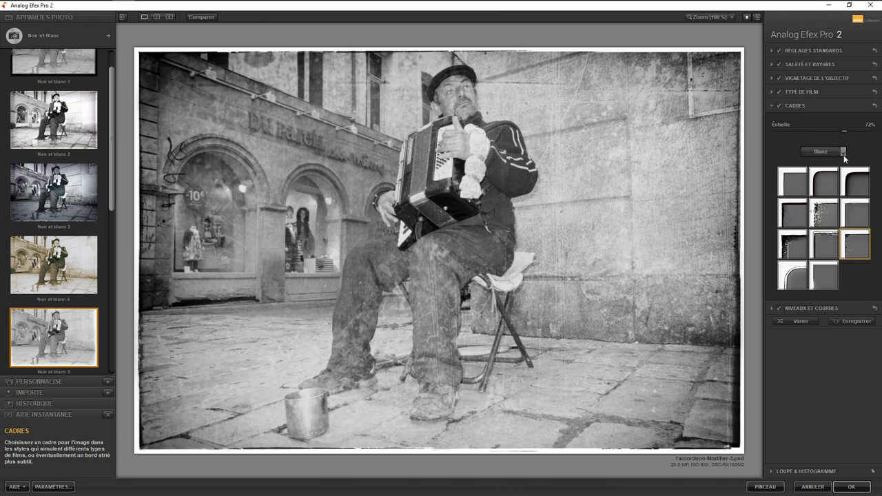
click(843, 152)
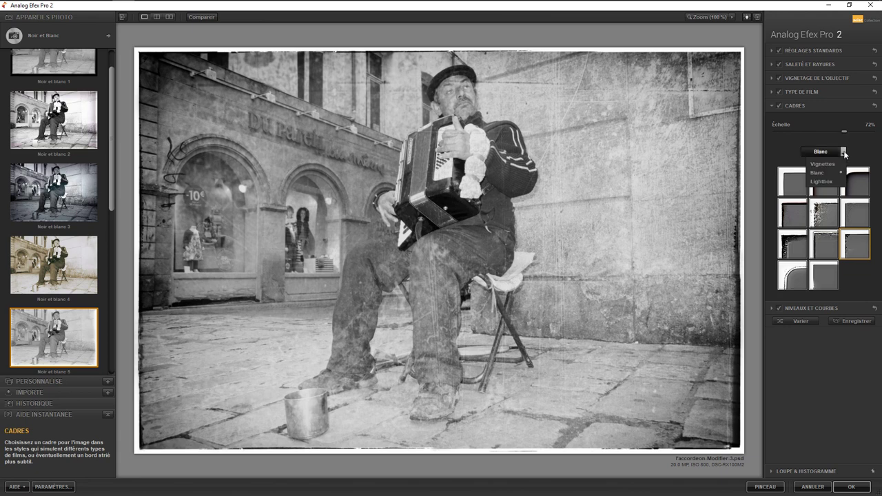
Step: Apply a bluish scratched Lightbox frame at 100% scale, then reselect the Blanc frame set
click(823, 182)
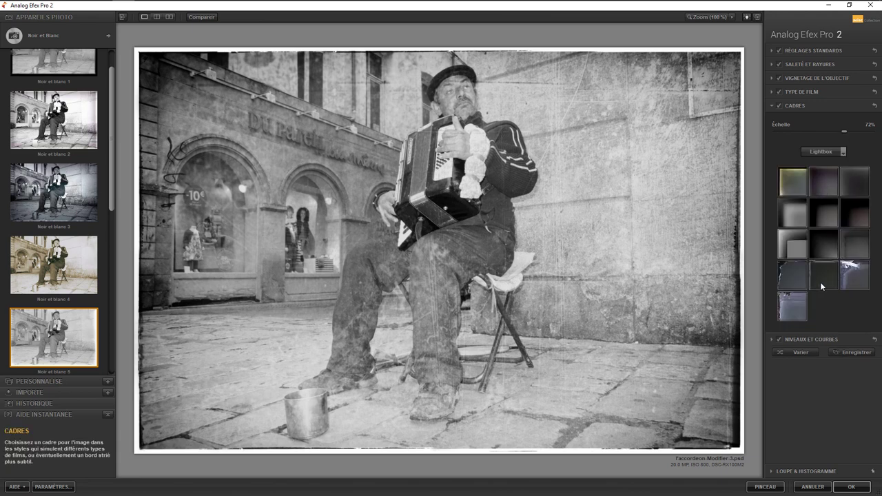
click(789, 275)
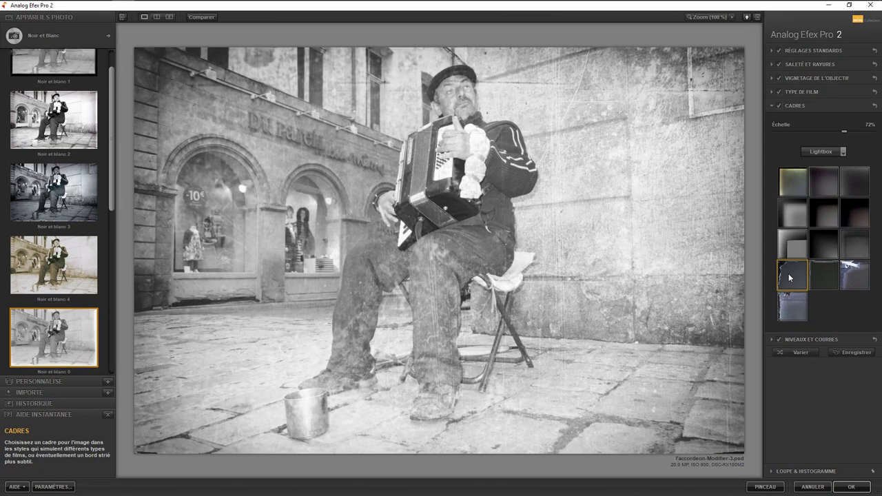
mouse_move(844, 131)
mouse_down()
mouse_move(774, 132)
mouse_move(875, 134)
mouse_up()
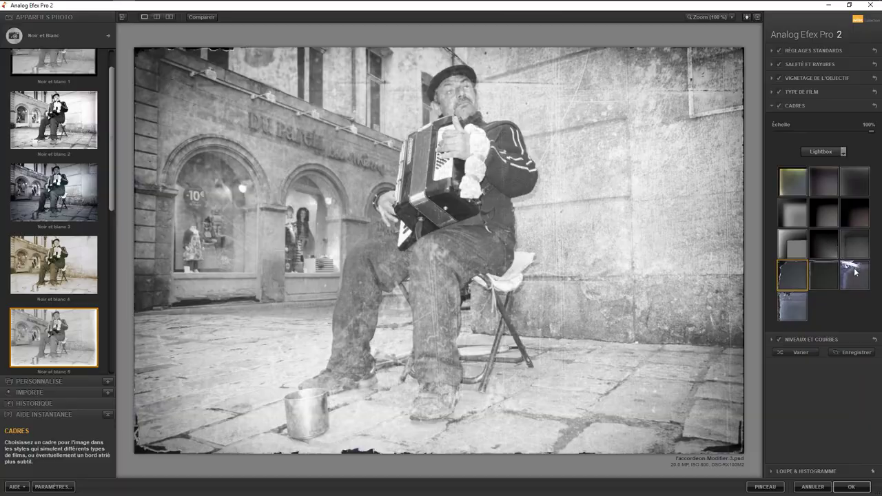
click(849, 270)
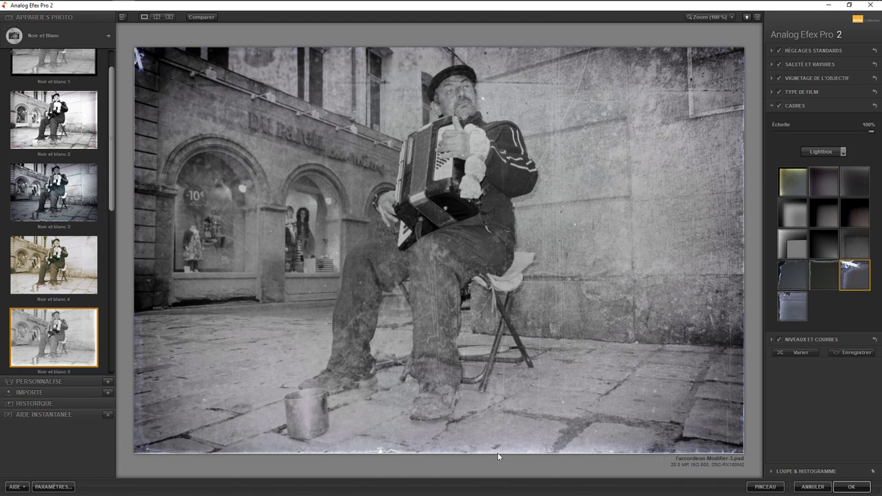
click(839, 152)
click(830, 178)
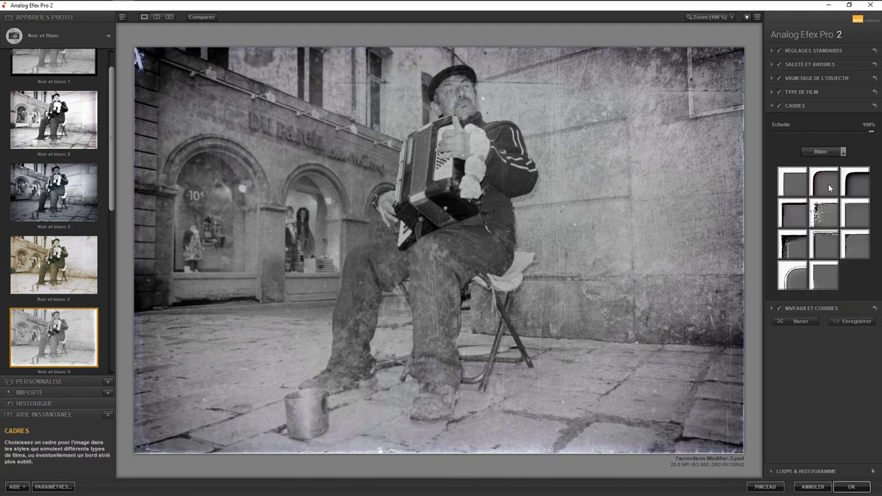
Step: Choose the row 2 column 2 ragged Blanc frame at 67% scale and apply the filter
click(829, 253)
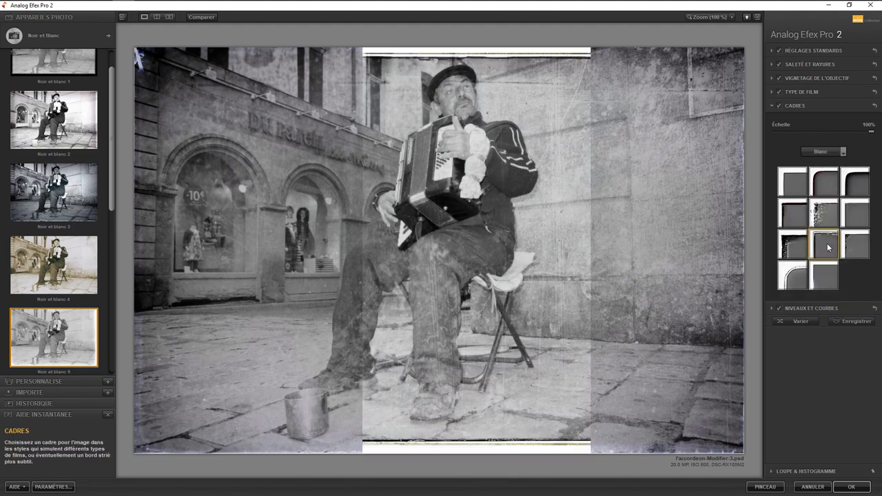
click(861, 244)
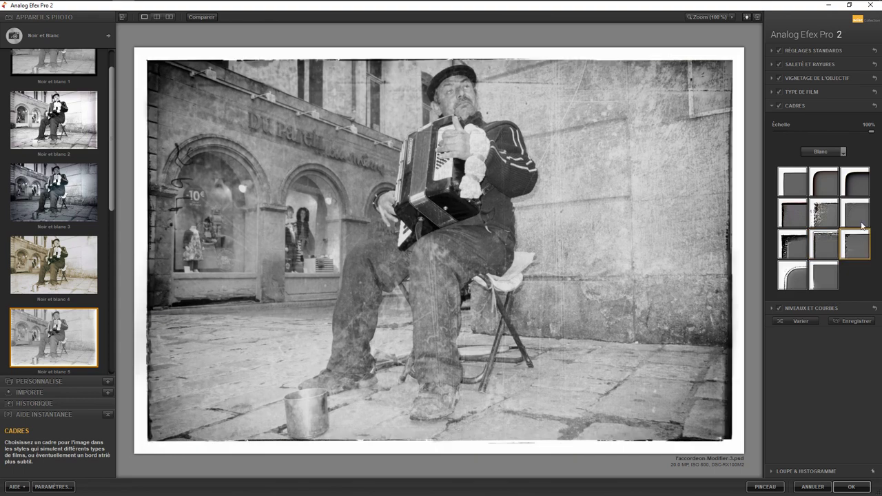
click(860, 215)
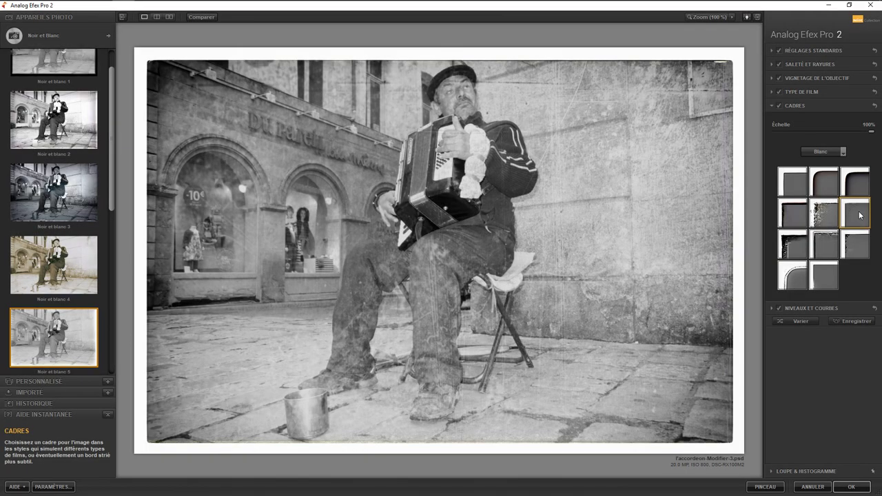
click(822, 221)
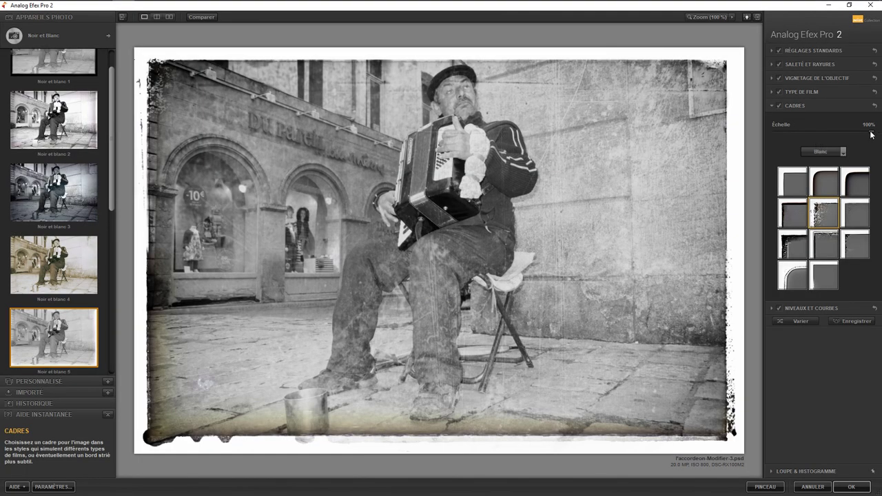
drag(870, 131, 837, 131)
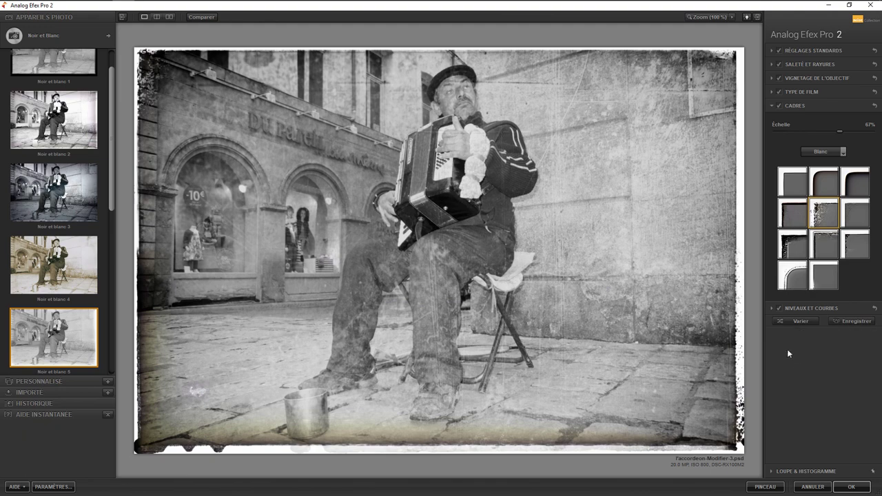
click(851, 486)
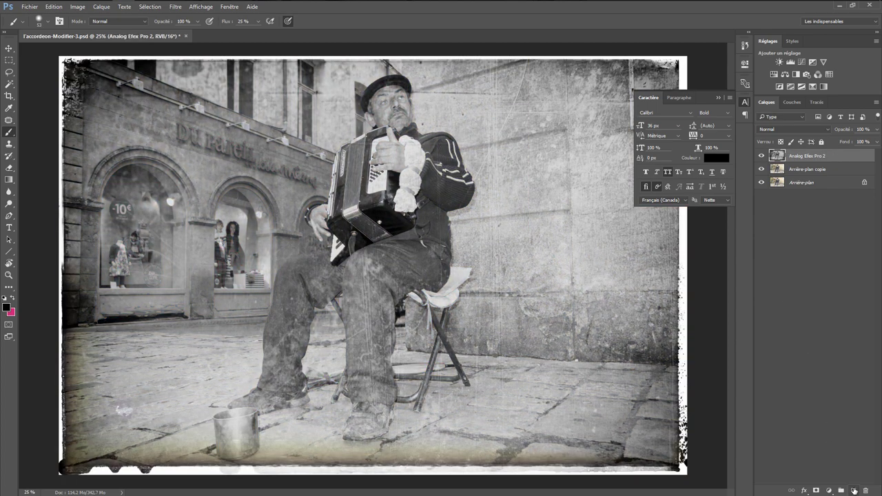
Step: Add a white layer mask to the Analog Efex Pro 2 layer
click(816, 491)
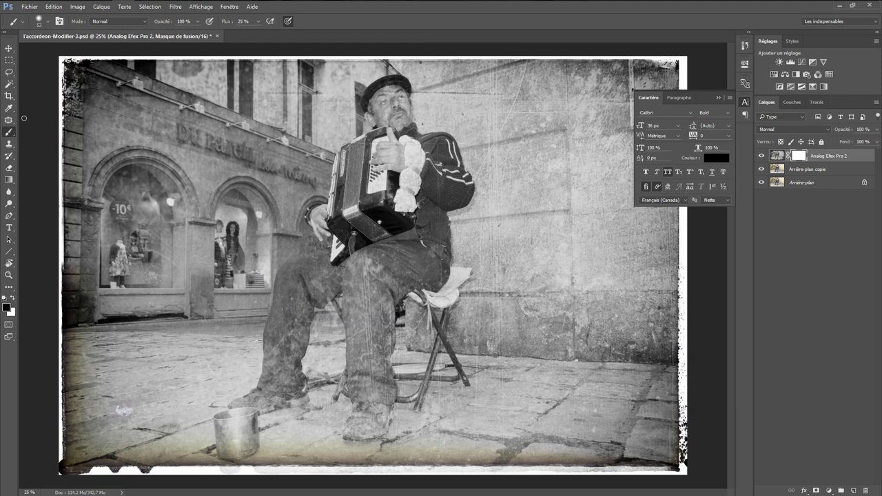
click(9, 179)
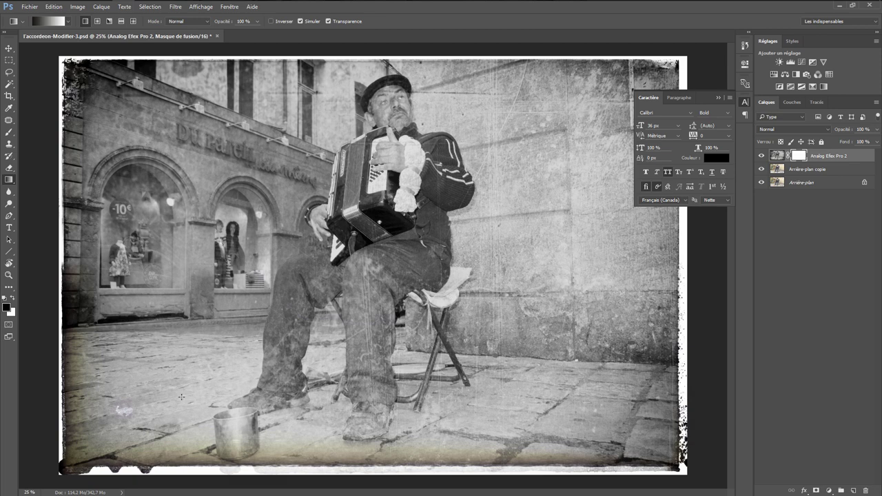
Step: Drag black-to-white mask gradients from the lower left to reveal the colour storefront
drag(180, 397, 266, 431)
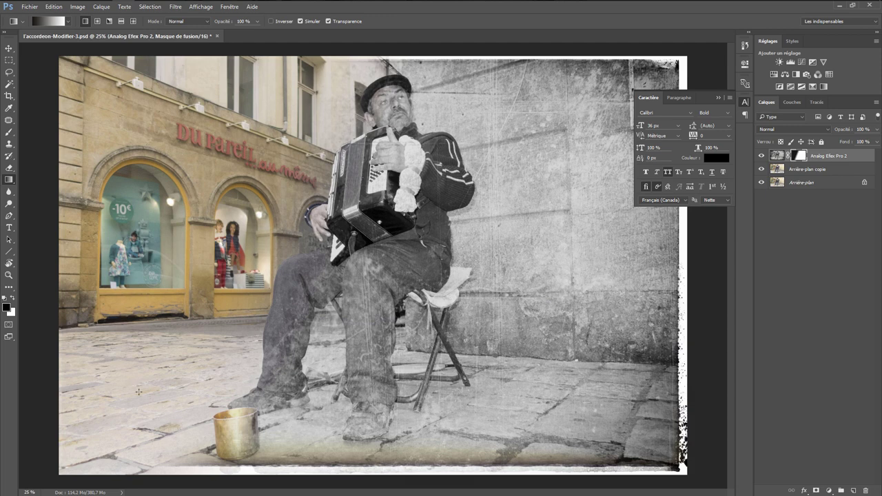
mouse_move(131, 383)
mouse_down()
mouse_move(204, 425)
mouse_move(237, 406)
mouse_up()
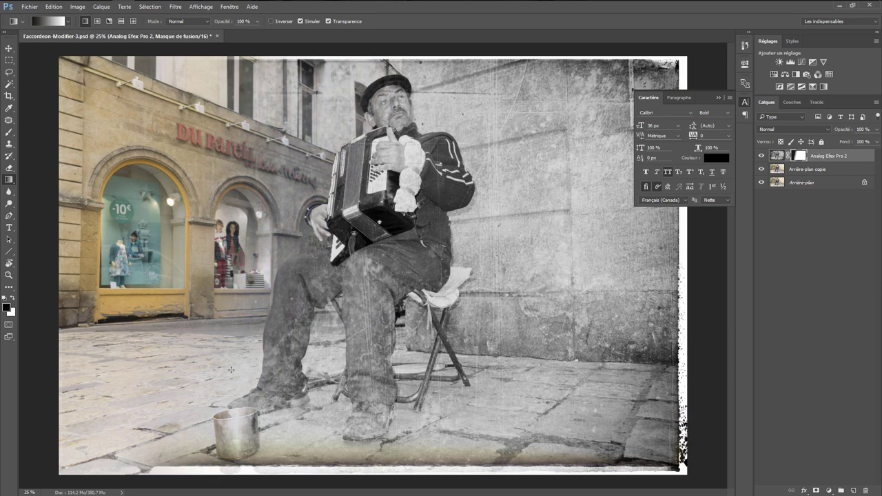
drag(229, 370, 279, 400)
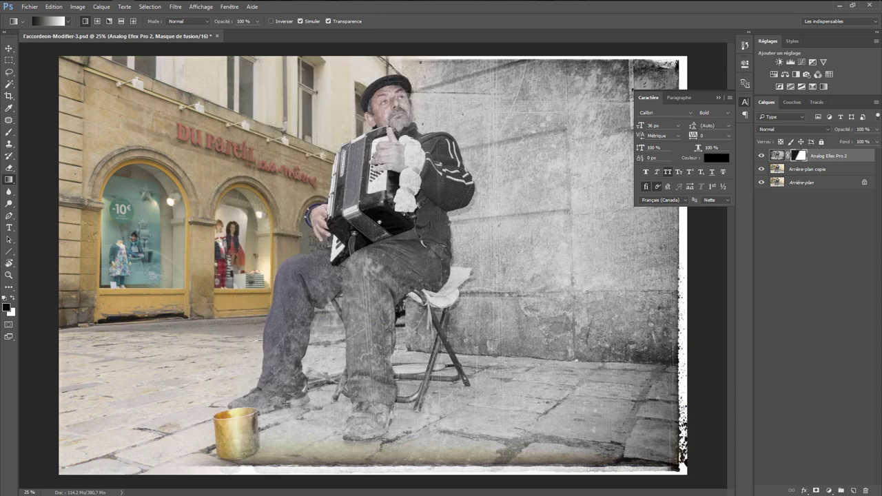
drag(129, 387, 207, 417)
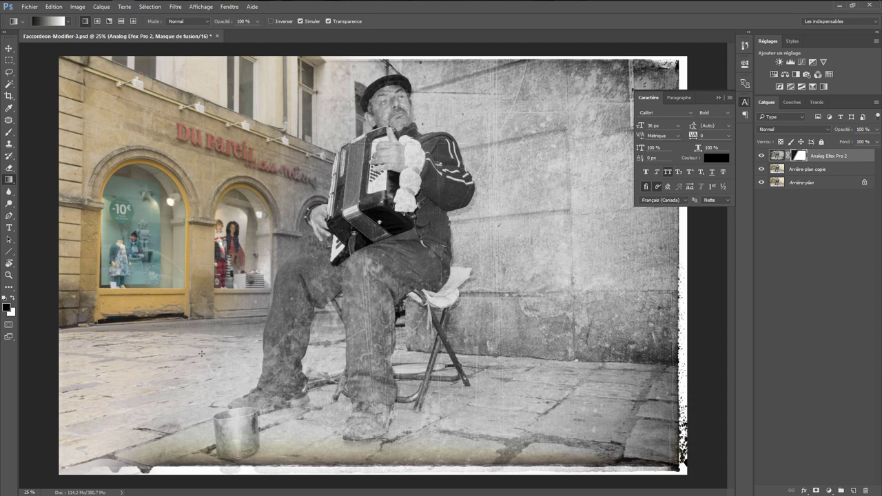
mouse_move(202, 353)
mouse_down()
mouse_move(227, 396)
mouse_move(221, 409)
mouse_up()
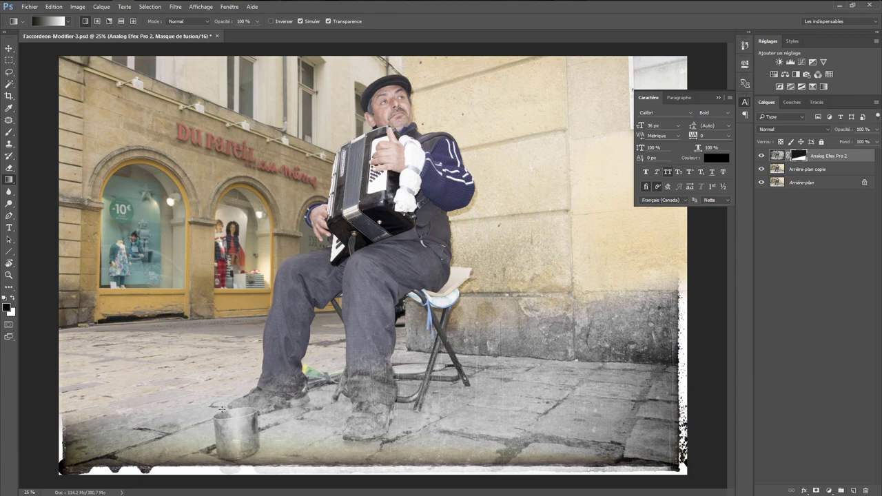
drag(161, 393, 202, 418)
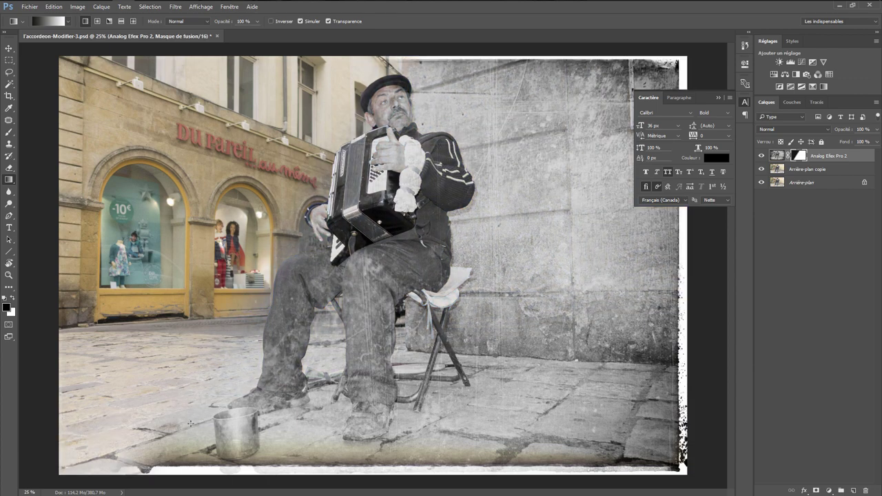
key(ctrl+z)
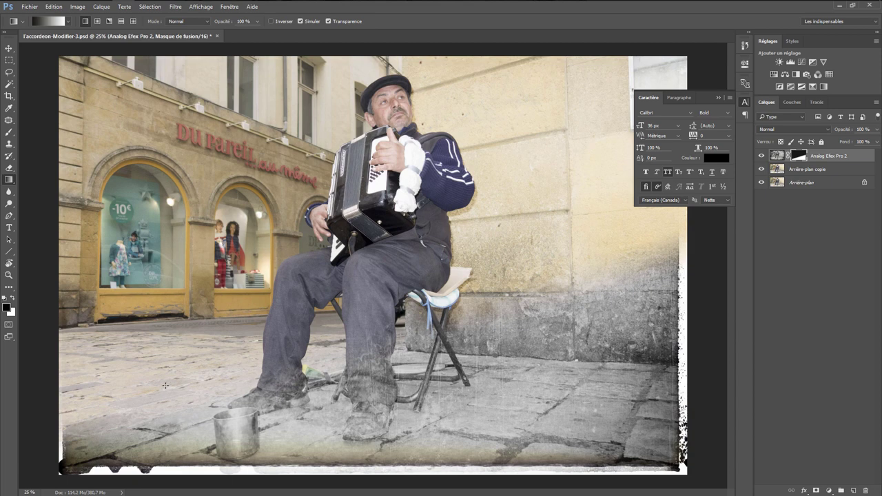
drag(206, 337, 266, 339)
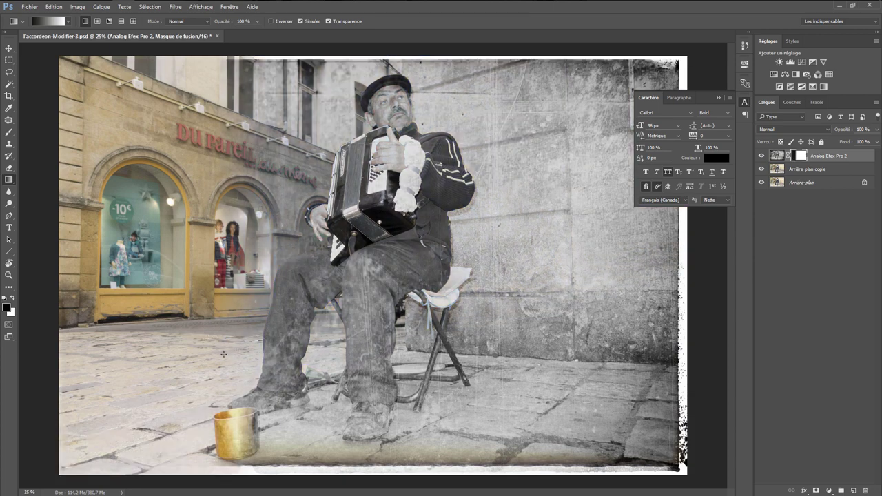
drag(201, 352, 252, 374)
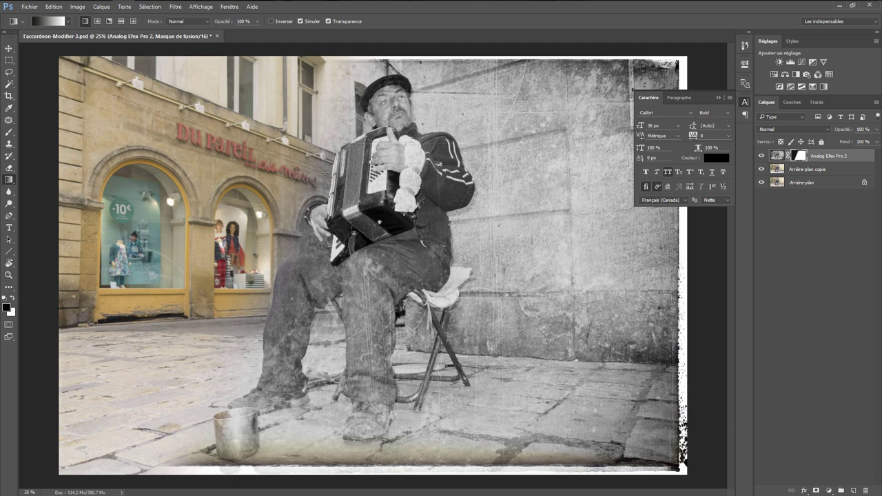
click(10, 132)
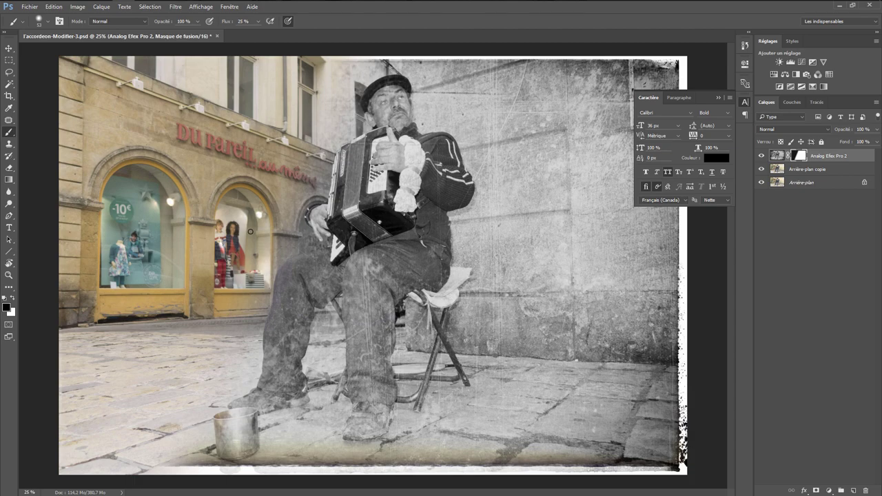
Step: Zoom in on the accordion player and touch up the mask near his head
key(ctrl+plus)
key(ctrl+plus)
key(ctrl+plus)
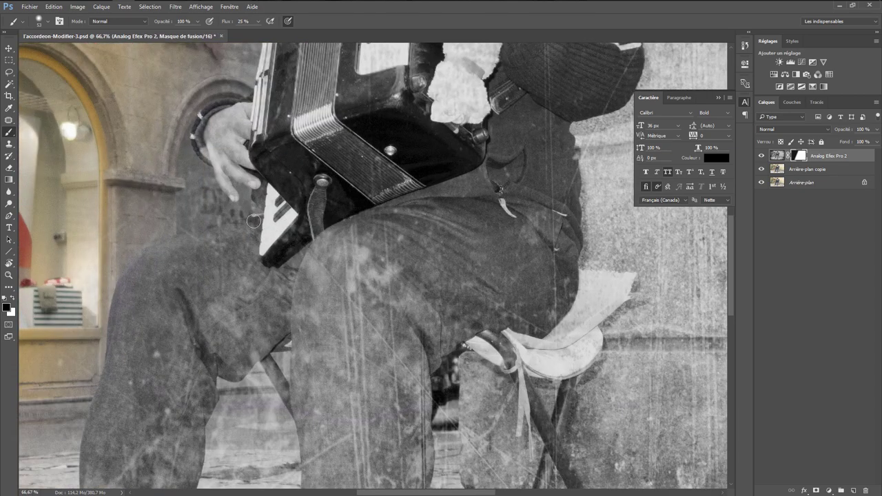
scroll(384, 316, up, 3)
scroll(384, 317, up, 2)
scroll(392, 296, up, 3)
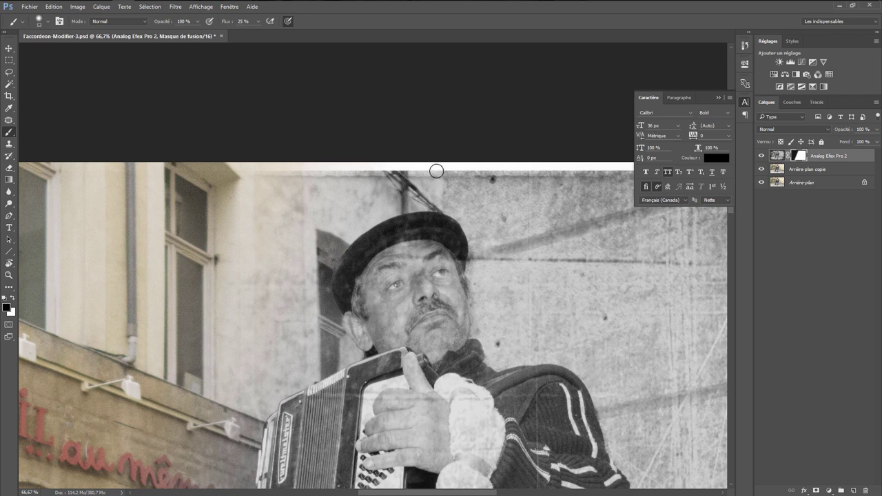
drag(435, 172, 435, 204)
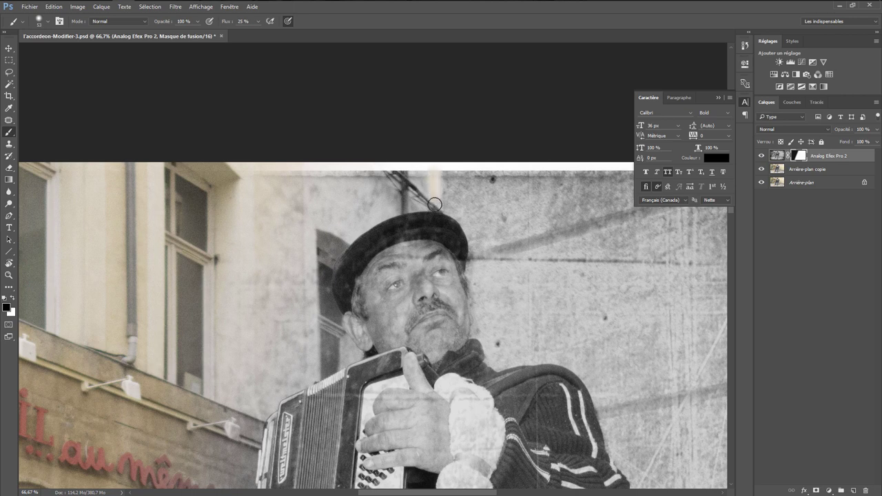
Step: At 100% brush flow, paint the mask black along the upper facade above the hat
click(259, 21)
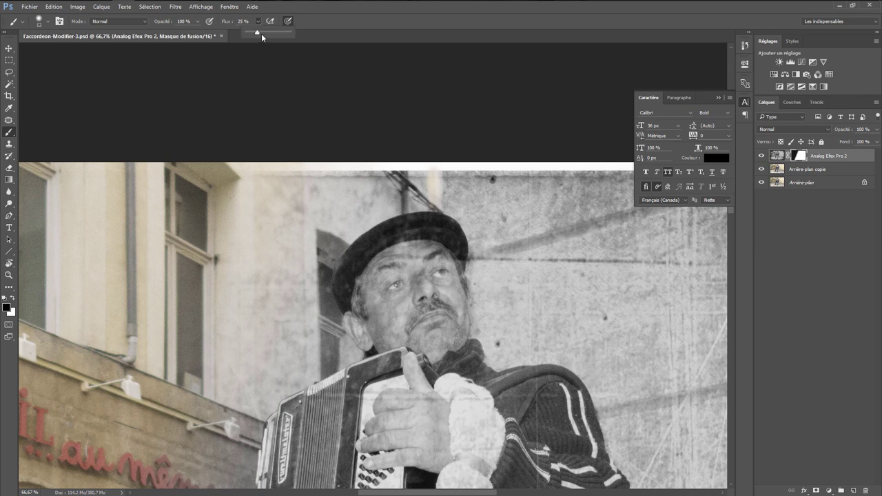
drag(262, 35, 315, 38)
mouse_move(433, 171)
mouse_down()
mouse_move(427, 203)
mouse_move(385, 211)
mouse_move(325, 266)
mouse_move(336, 328)
mouse_move(354, 354)
mouse_move(261, 401)
mouse_move(330, 352)
mouse_move(308, 291)
mouse_move(335, 228)
mouse_move(423, 183)
mouse_move(409, 170)
mouse_move(329, 191)
mouse_move(373, 186)
mouse_up()
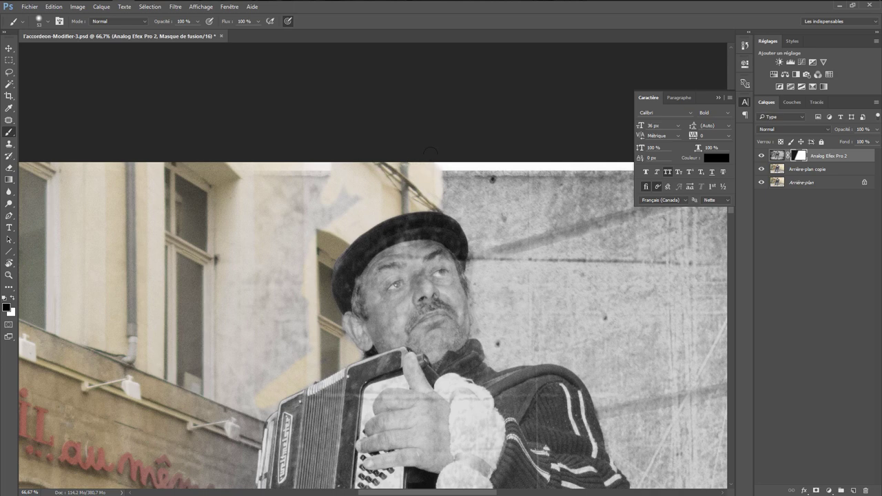
mouse_move(263, 163)
mouse_down()
mouse_move(340, 180)
mouse_move(313, 173)
mouse_move(350, 202)
mouse_move(303, 199)
mouse_move(274, 224)
mouse_move(264, 333)
mouse_move(294, 266)
mouse_move(299, 367)
mouse_up()
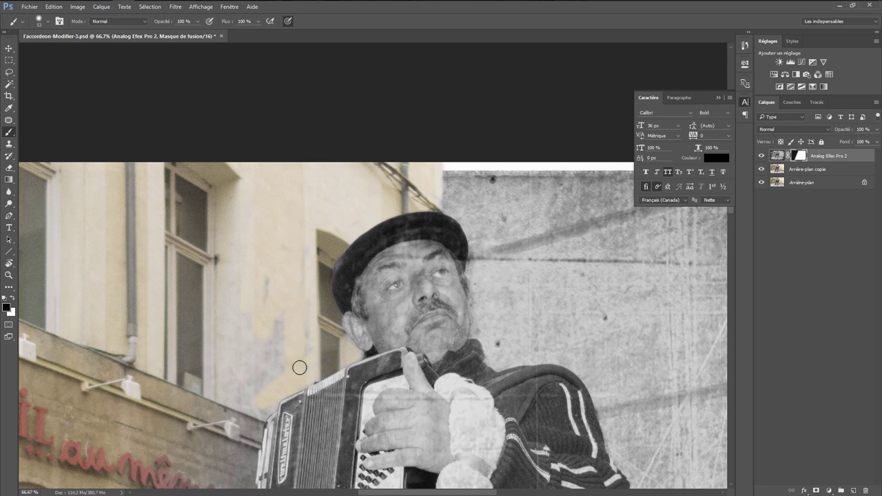
Step: Use a 124 px brush to restore colour to the wall beside the accordion
right_click(272, 298)
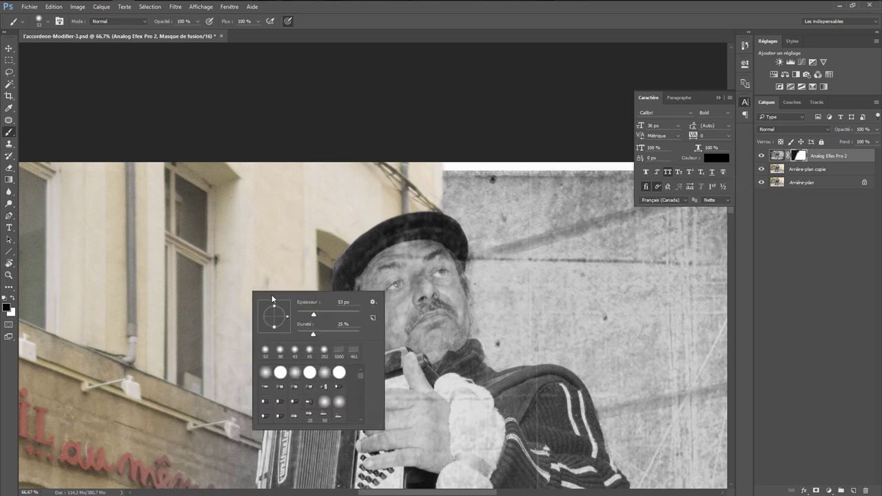
key(Return)
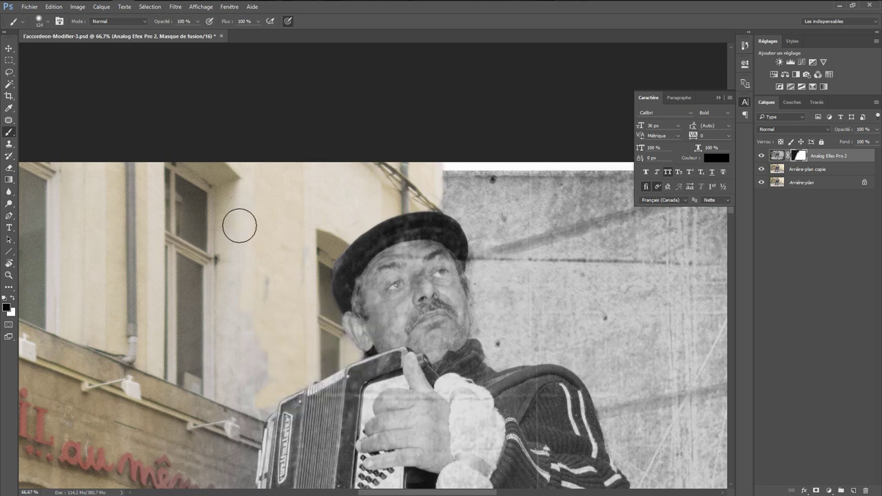
mouse_move(288, 293)
mouse_down()
mouse_move(287, 330)
mouse_move(230, 394)
mouse_move(187, 394)
mouse_move(210, 392)
mouse_move(325, 184)
mouse_up()
mouse_move(366, 235)
mouse_down()
mouse_move(372, 197)
mouse_move(354, 222)
mouse_move(340, 339)
mouse_move(292, 355)
mouse_move(261, 403)
mouse_move(335, 232)
mouse_move(276, 238)
mouse_move(269, 337)
mouse_up()
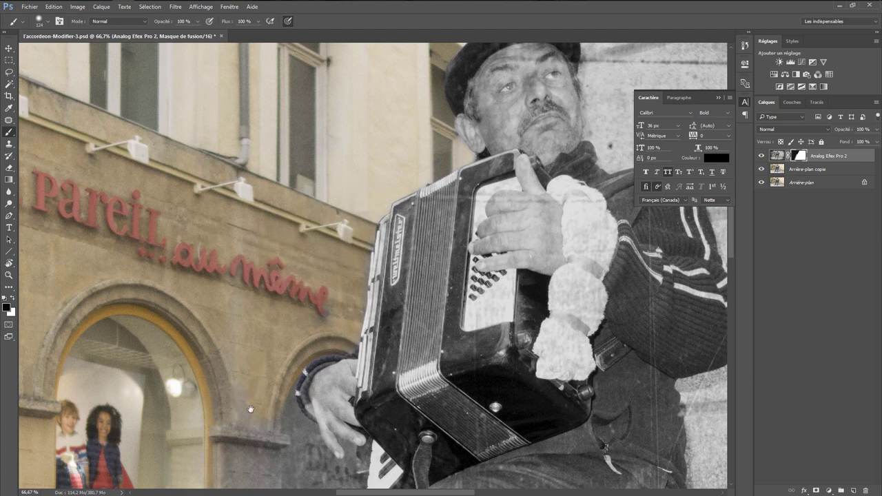
scroll(250, 410, down, 5)
scroll(250, 410, down, 1)
Step: Restore wall colour along the musician's arm and thigh edges, then shrink the brush to 22 px
mouse_move(294, 147)
mouse_down()
mouse_move(289, 138)
mouse_move(298, 173)
mouse_up()
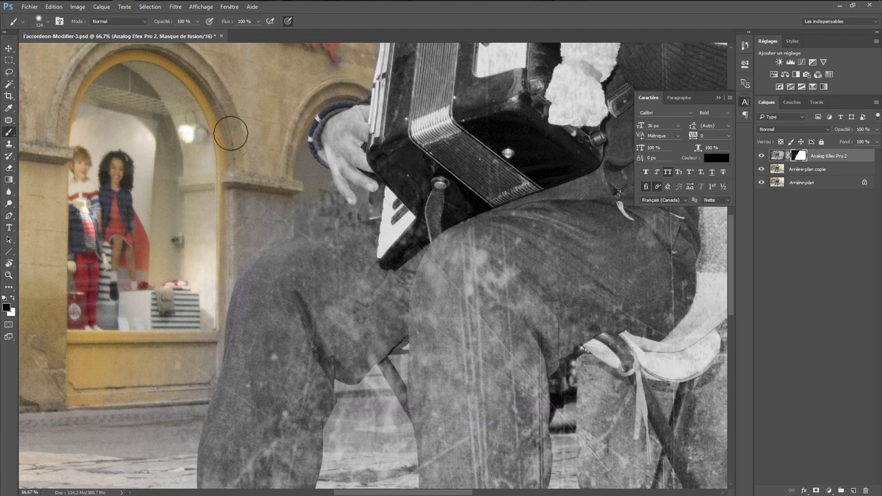
mouse_move(288, 221)
mouse_down()
mouse_move(242, 240)
mouse_move(221, 268)
mouse_move(206, 300)
mouse_move(196, 375)
mouse_up()
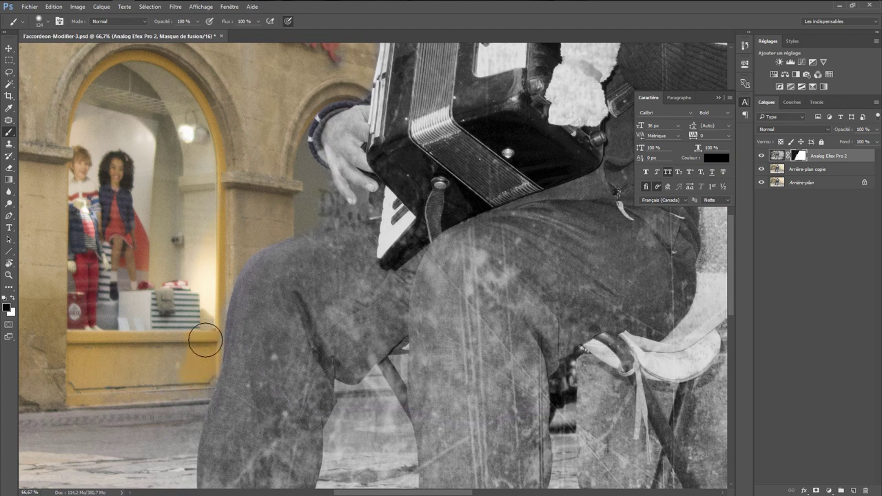
right_click(351, 206)
drag(432, 231, 411, 233)
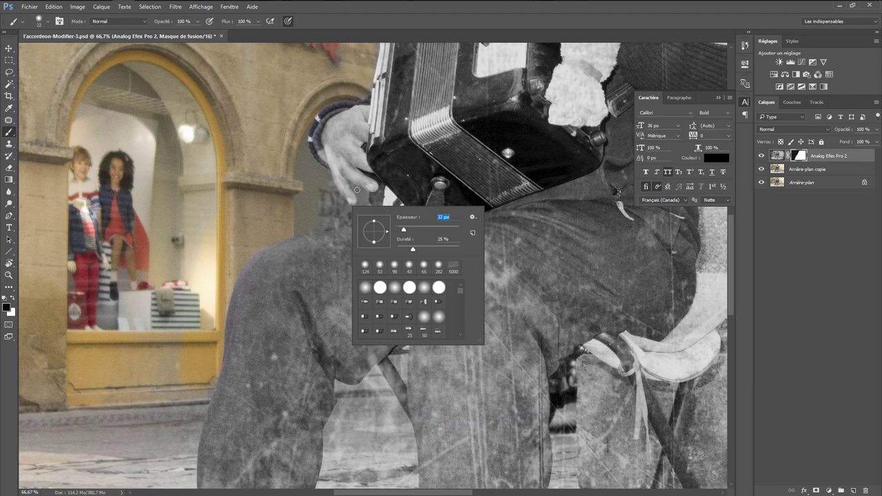
Step: Set the brush to 121 px with black as the painting colour
key(Return)
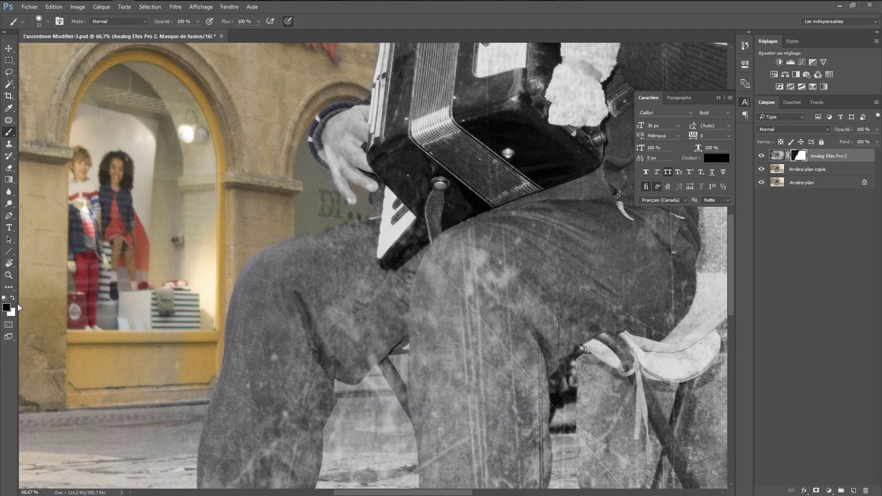
click(13, 298)
click(13, 298)
drag(154, 334, 274, 165)
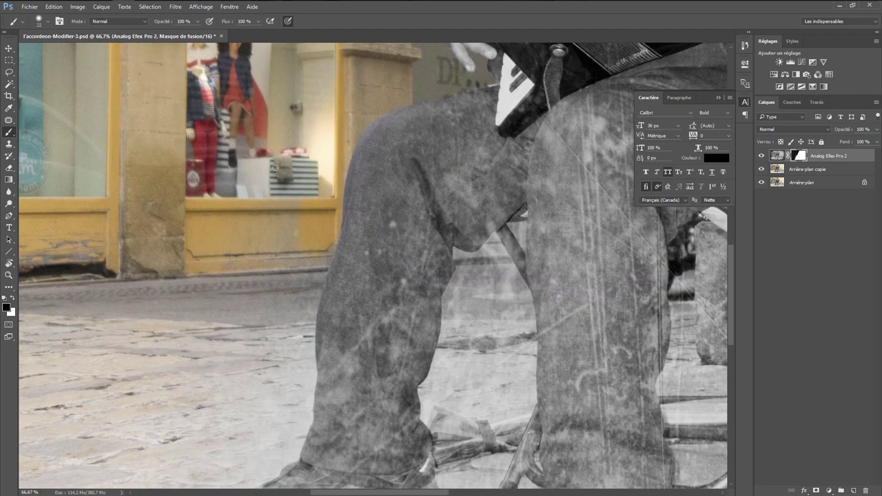
right_click(275, 169)
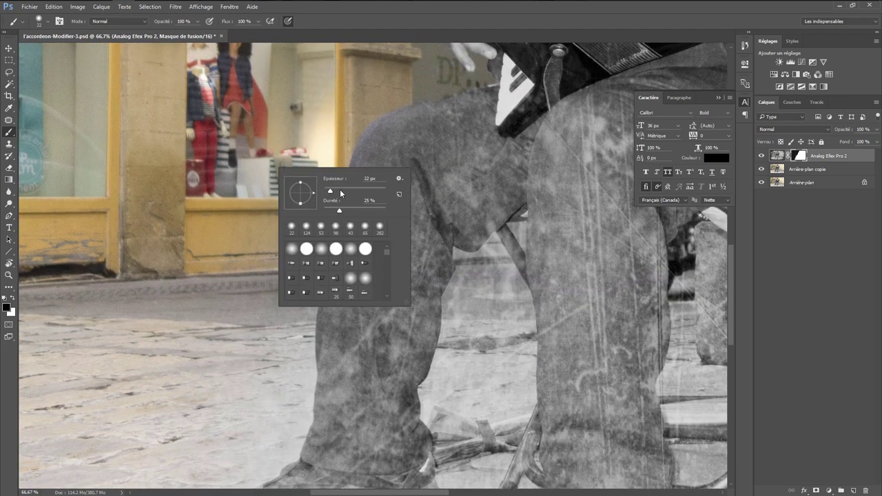
drag(331, 193, 363, 193)
click(269, 186)
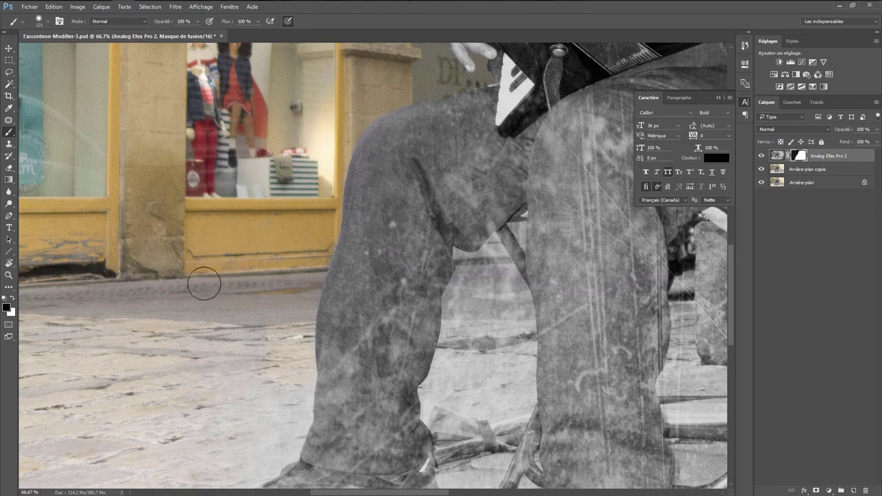
Step: Paint the mask to restore colour on the pavement between the legs up to the chair leg
drag(211, 323, 275, 206)
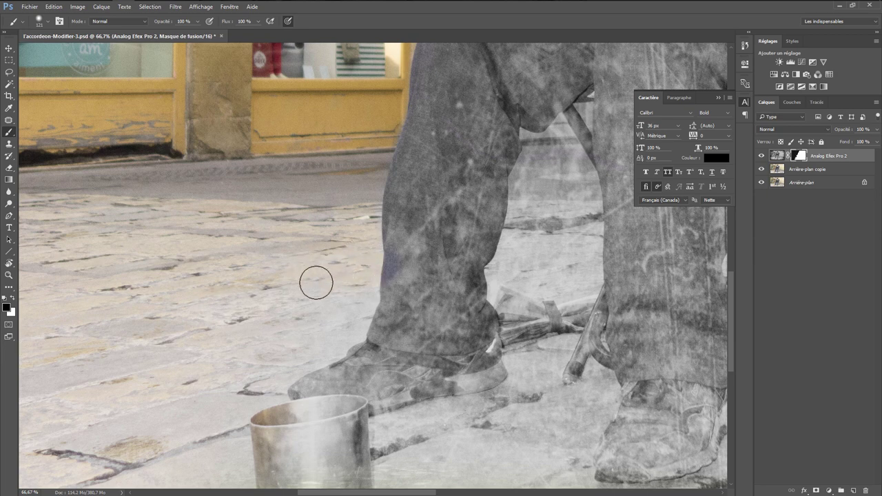
key(ctrl+z)
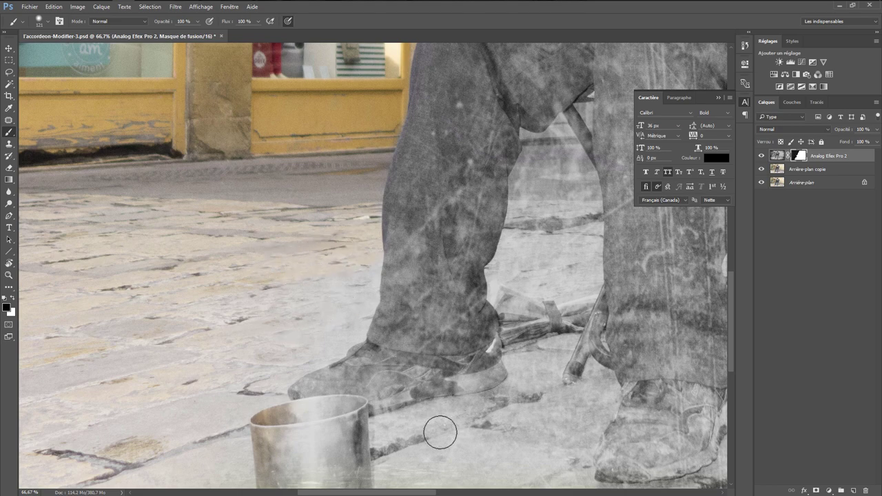
mouse_move(443, 456)
mouse_down()
mouse_move(488, 326)
mouse_move(248, 431)
mouse_up()
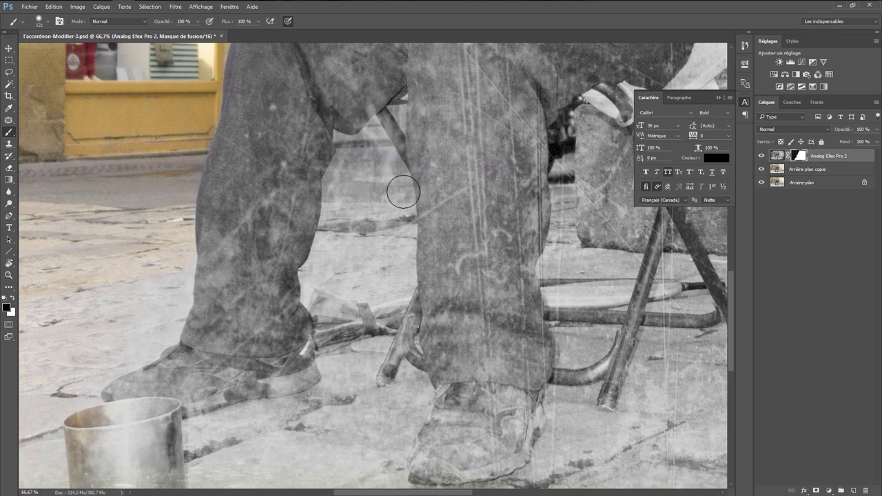
mouse_move(379, 198)
mouse_down()
mouse_move(332, 253)
mouse_move(333, 273)
mouse_move(390, 291)
mouse_move(399, 283)
mouse_move(399, 218)
mouse_move(372, 122)
mouse_move(344, 144)
mouse_move(309, 271)
mouse_move(332, 286)
mouse_move(392, 293)
mouse_up()
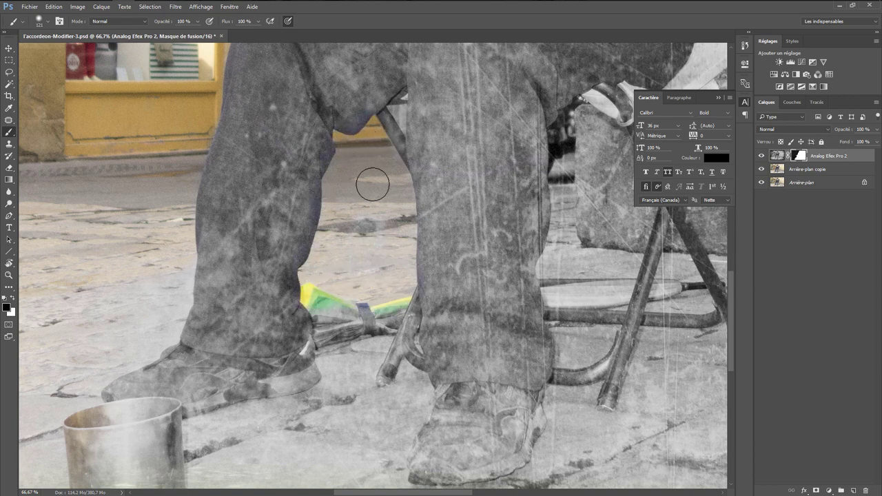
mouse_move(380, 177)
mouse_down()
mouse_move(409, 97)
mouse_move(377, 133)
mouse_up()
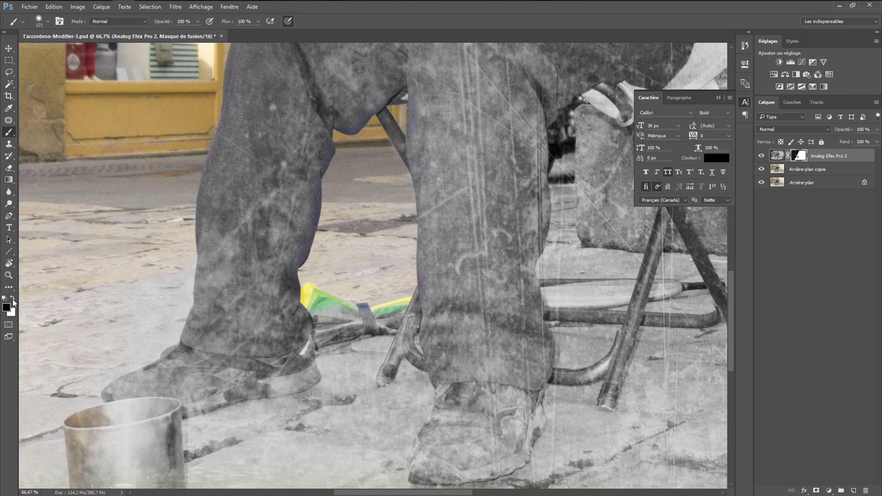
Step: With white and a 65 px brush, paint the mask over the umbrella and pavement between the legs
click(13, 298)
right_click(363, 133)
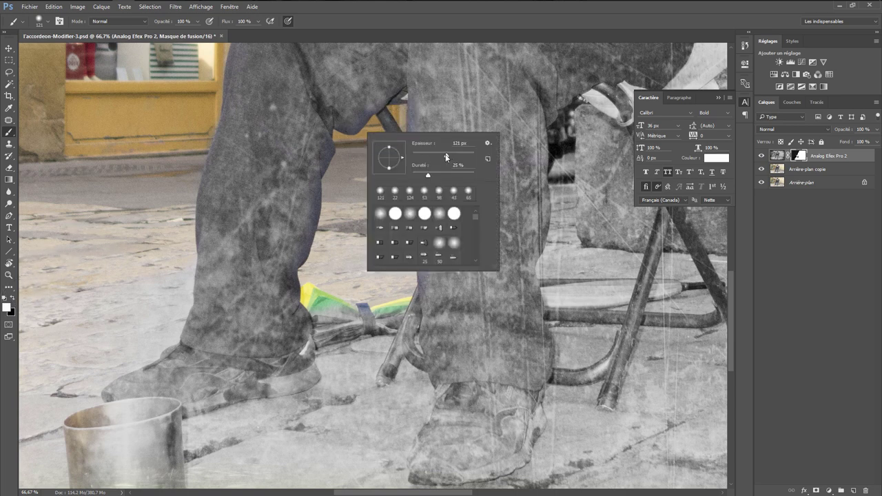
drag(445, 157, 431, 157)
click(382, 112)
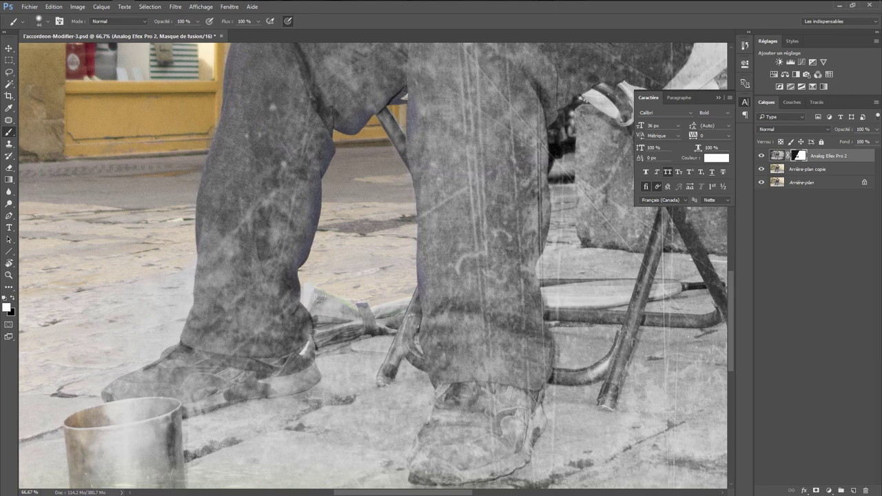
drag(274, 384, 376, 247)
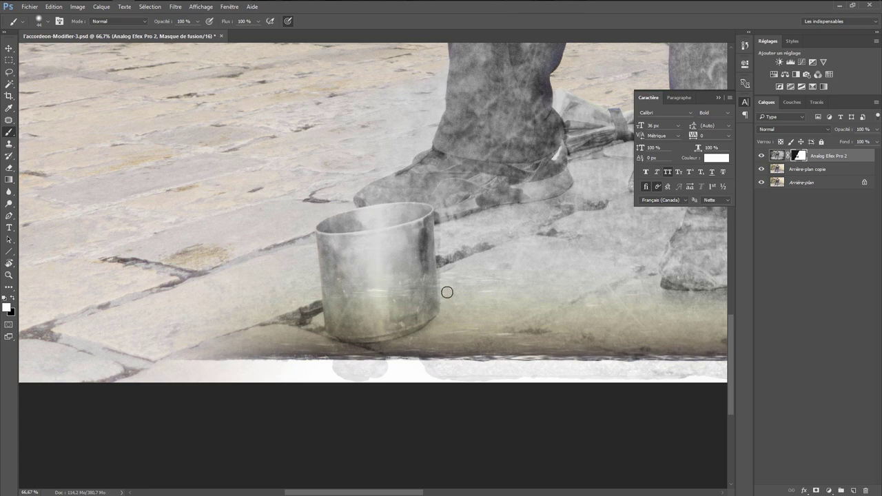
drag(433, 92, 388, 372)
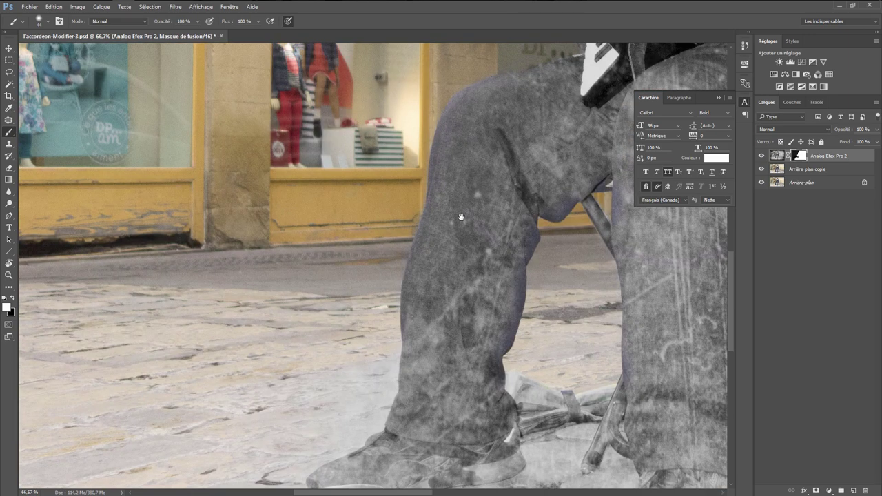
drag(459, 213, 221, 370)
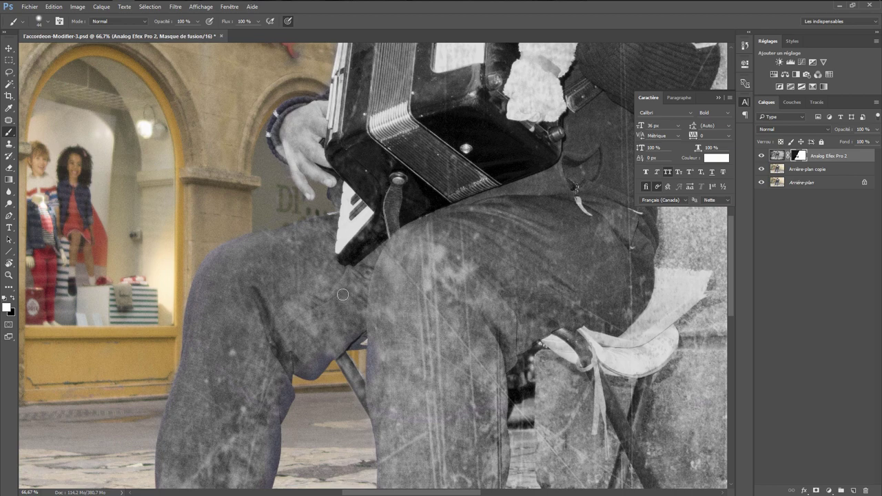
Step: Zoom out to view the whole framed photo at 25%, then select the layer Opacity field
scroll(343, 295, down, 2)
scroll(343, 295, down, 1)
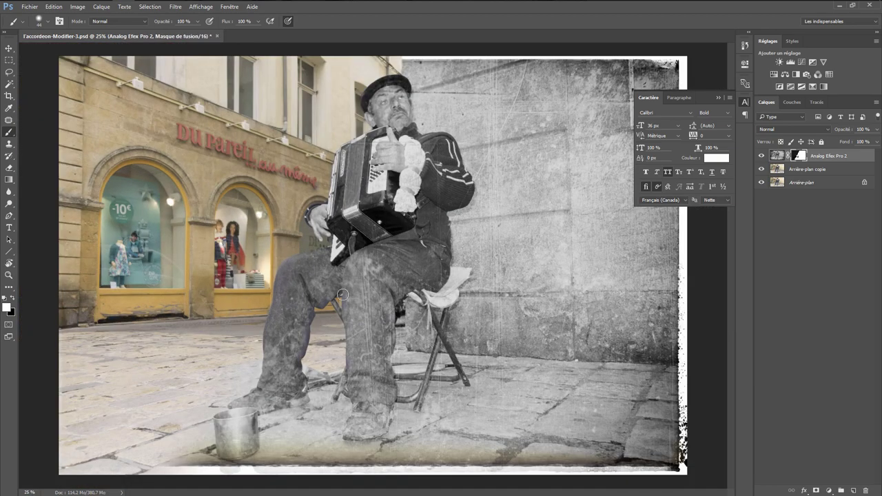
scroll(342, 294, down, 1)
scroll(342, 294, up, 1)
scroll(342, 294, down, 1)
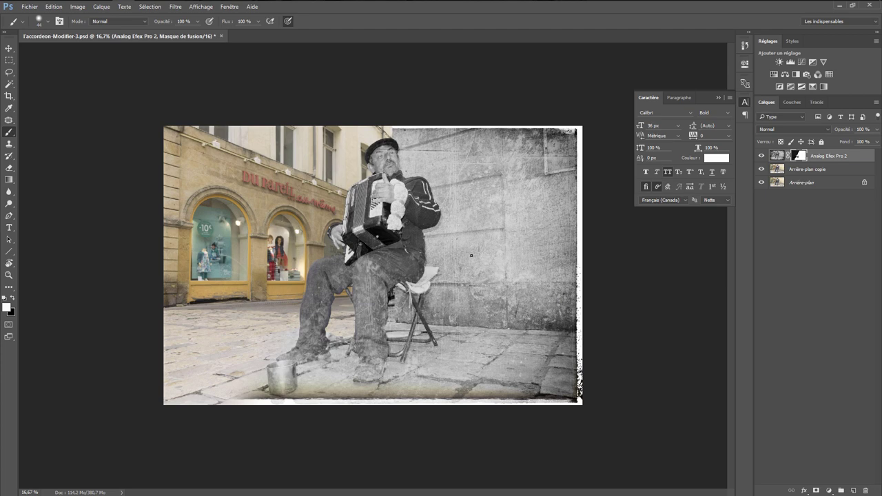
key(ctrl+plus)
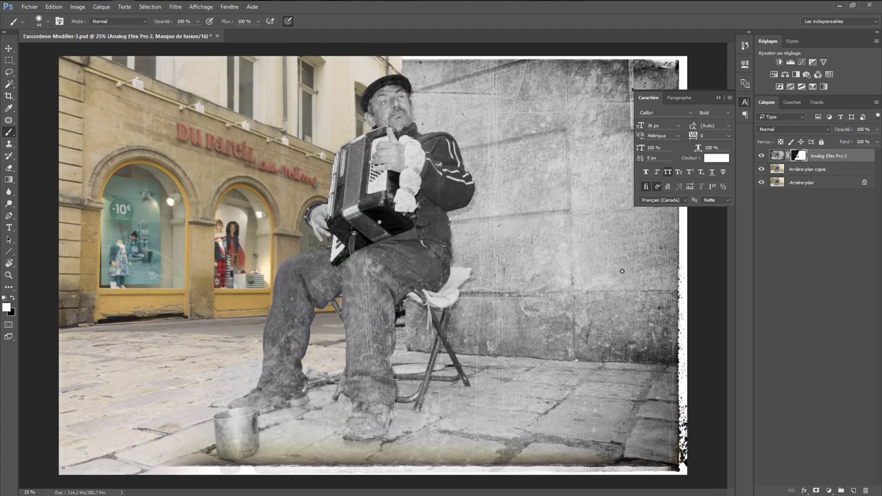
click(878, 129)
Step: Drop the Analog Efex Pro 2 layer opacity to 0% to compare, then raise it to 78%
drag(842, 139, 800, 142)
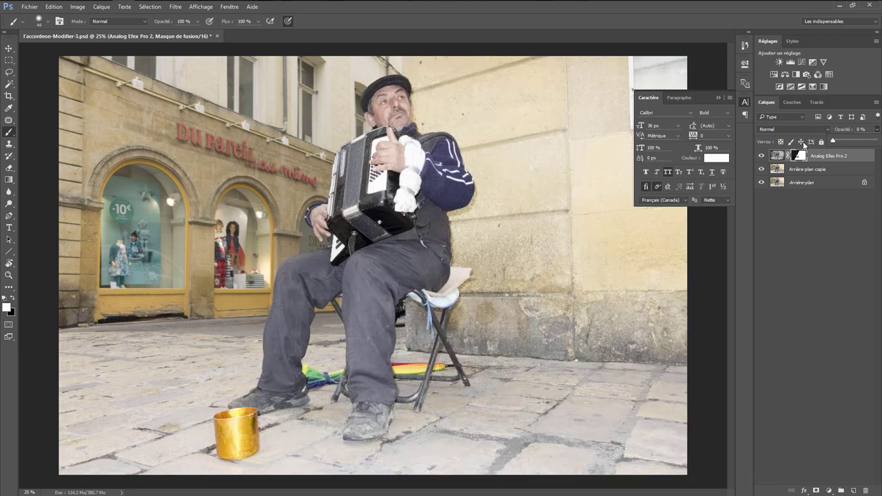
click(840, 142)
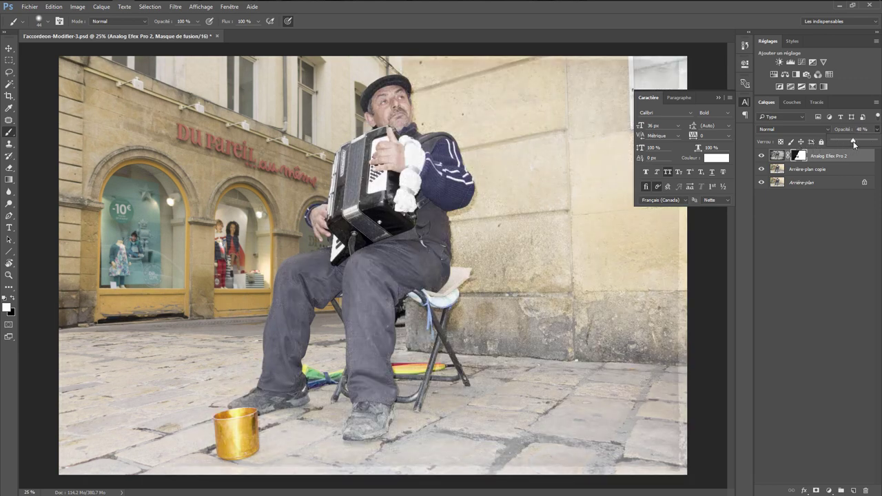
drag(859, 143, 867, 143)
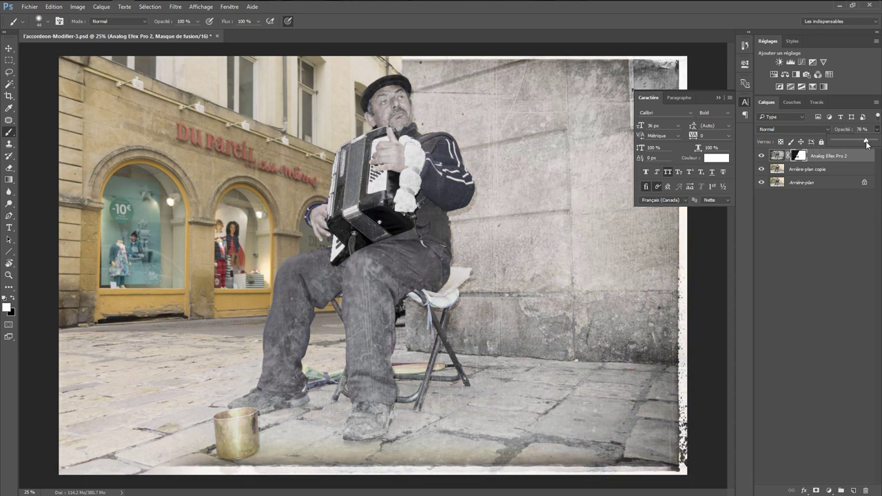